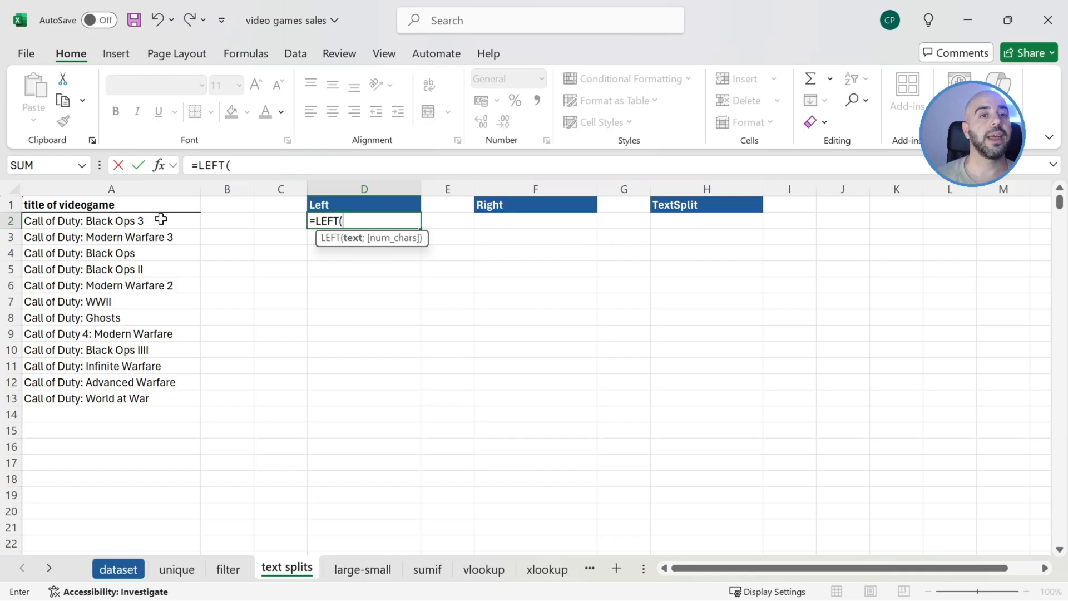
Complete the formula in D2 as =LEFT(A2;4) to extract the first four characters of the title.
click(113, 222)
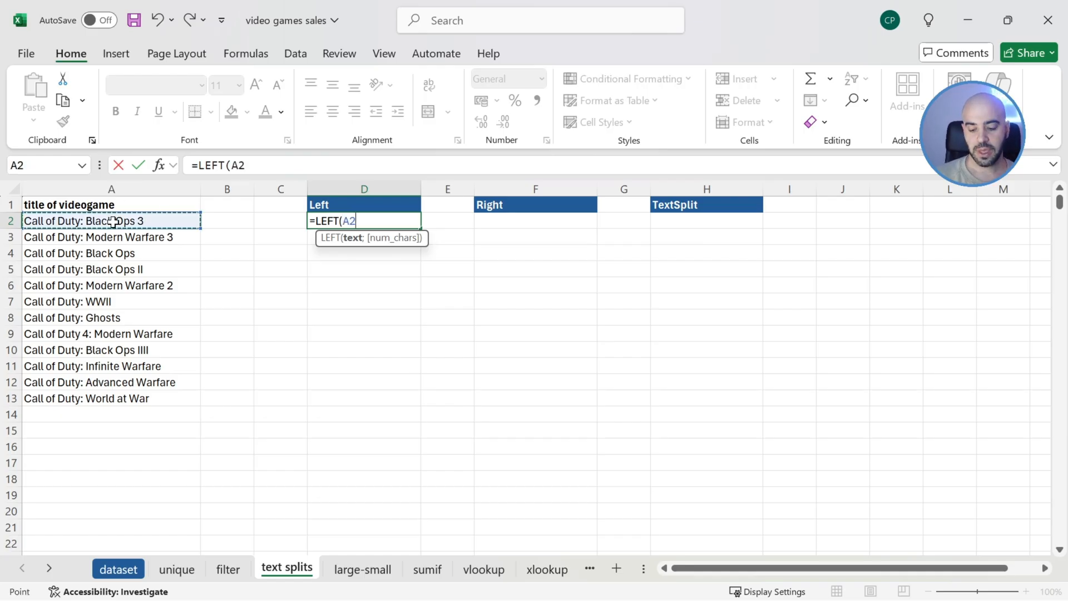
text(;)
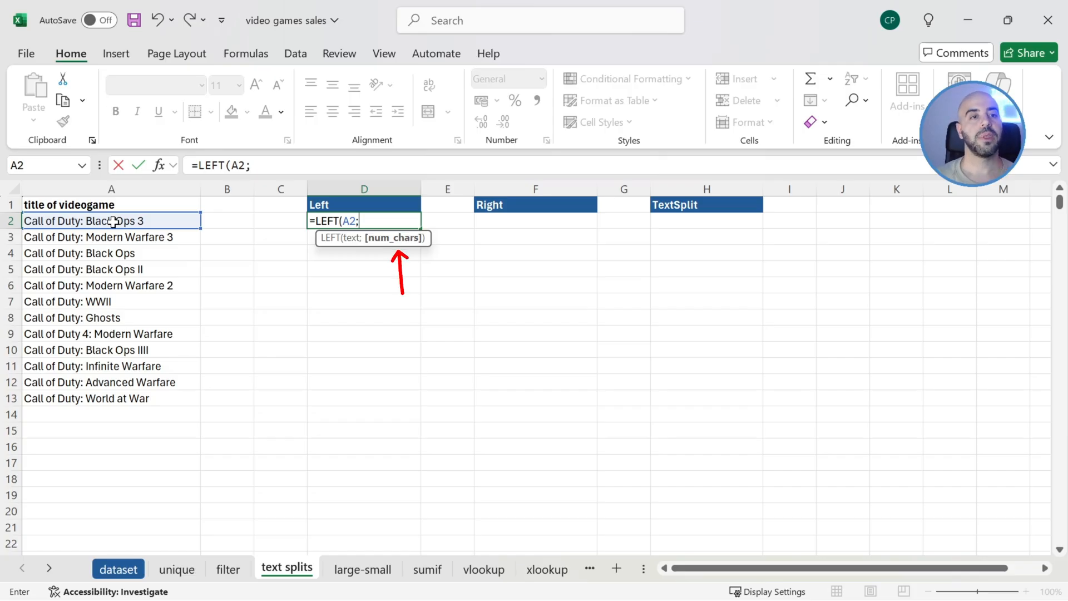
text(4))
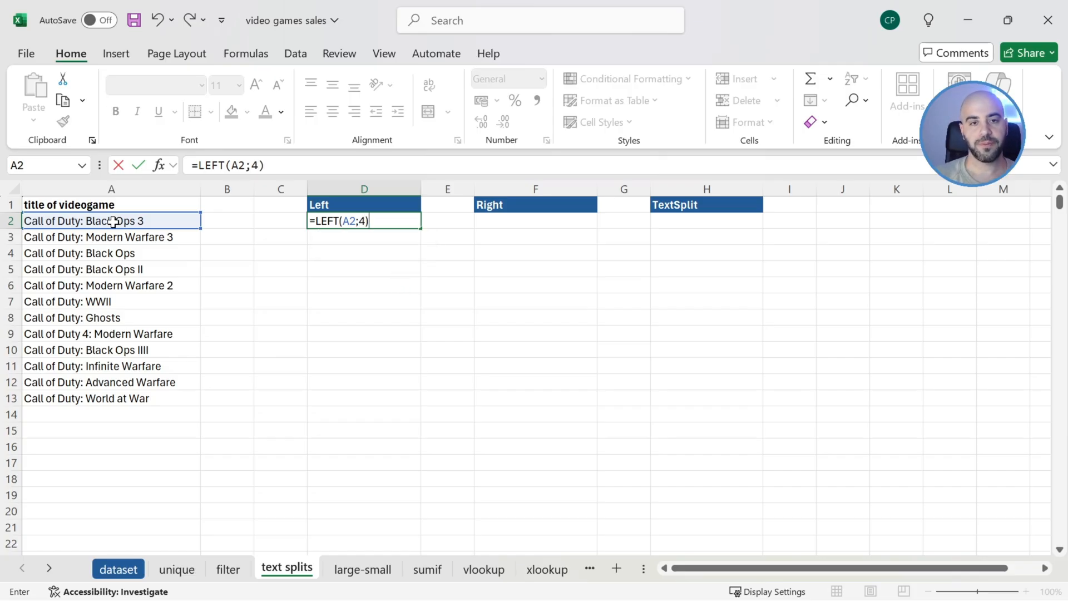
key(Return)
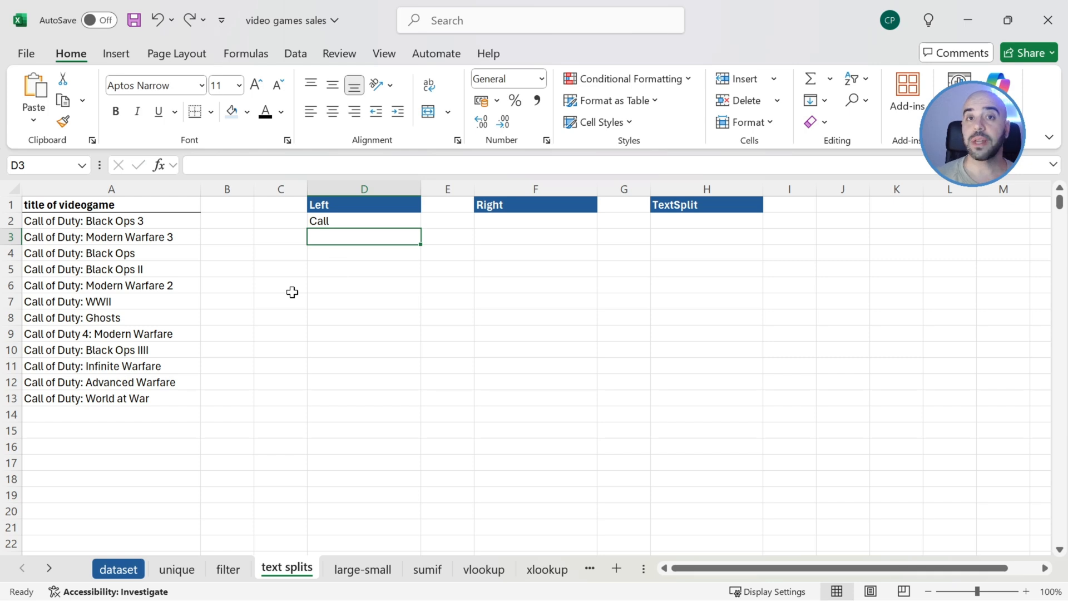
Enter =LEFT(A3;6) in D3 to extract the first six characters of the second title.
text(=left)
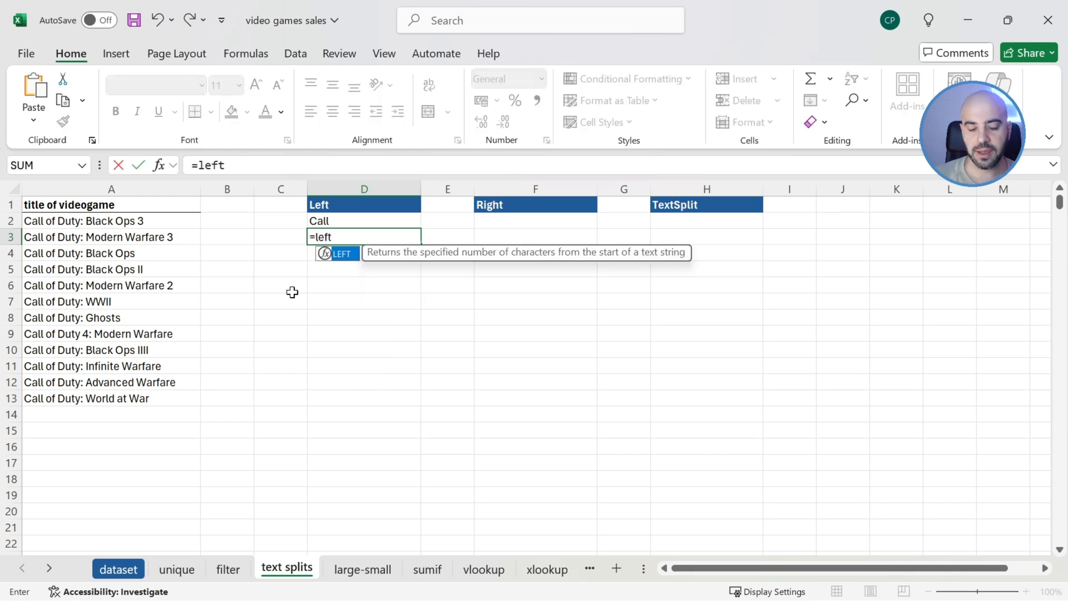
key(Tab)
click(164, 240)
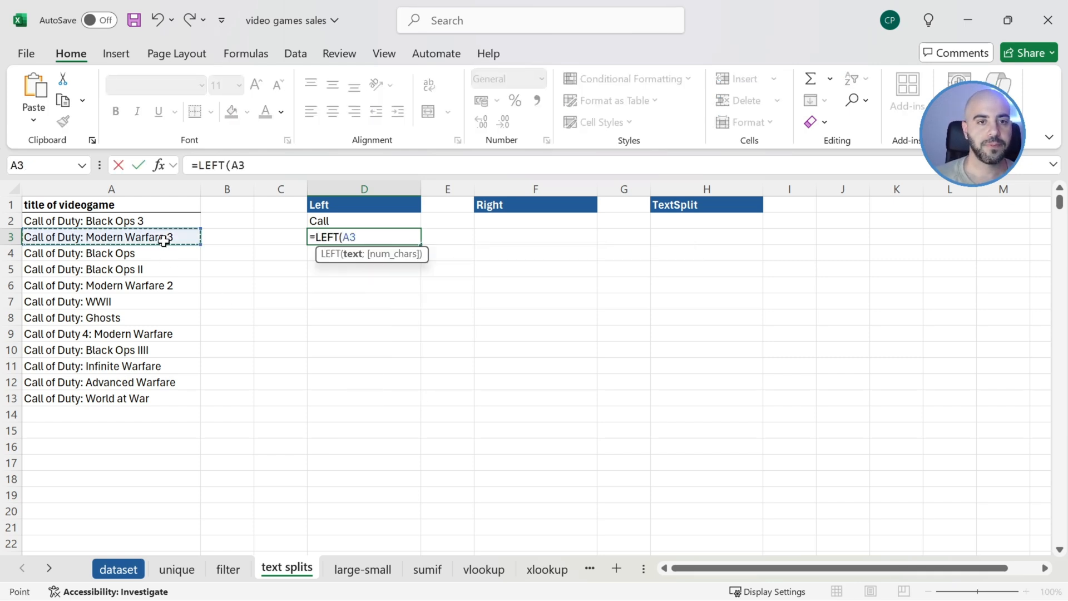
text(;)
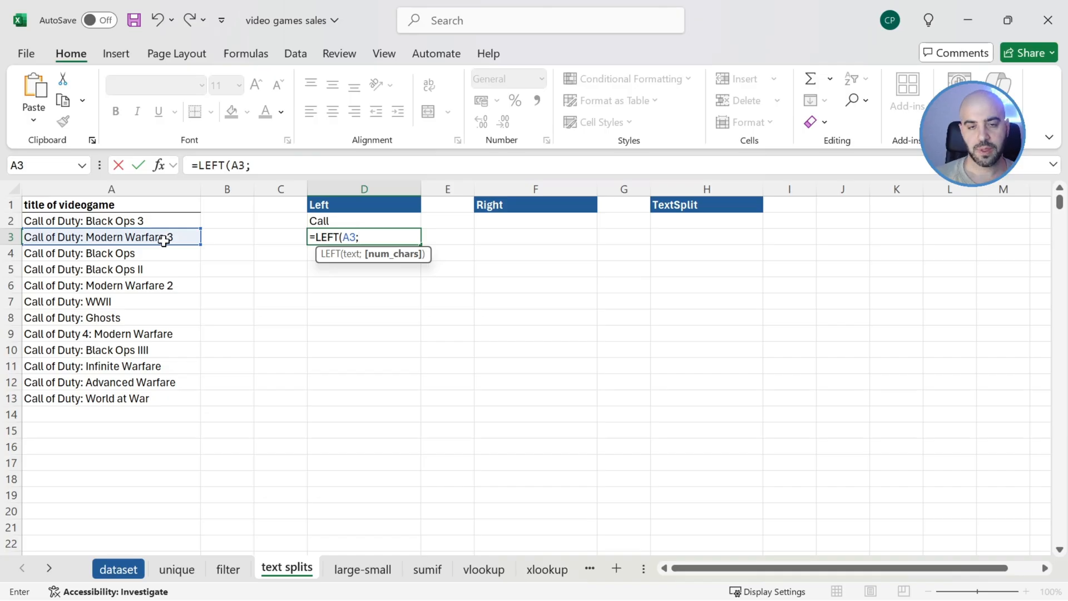
text(6))
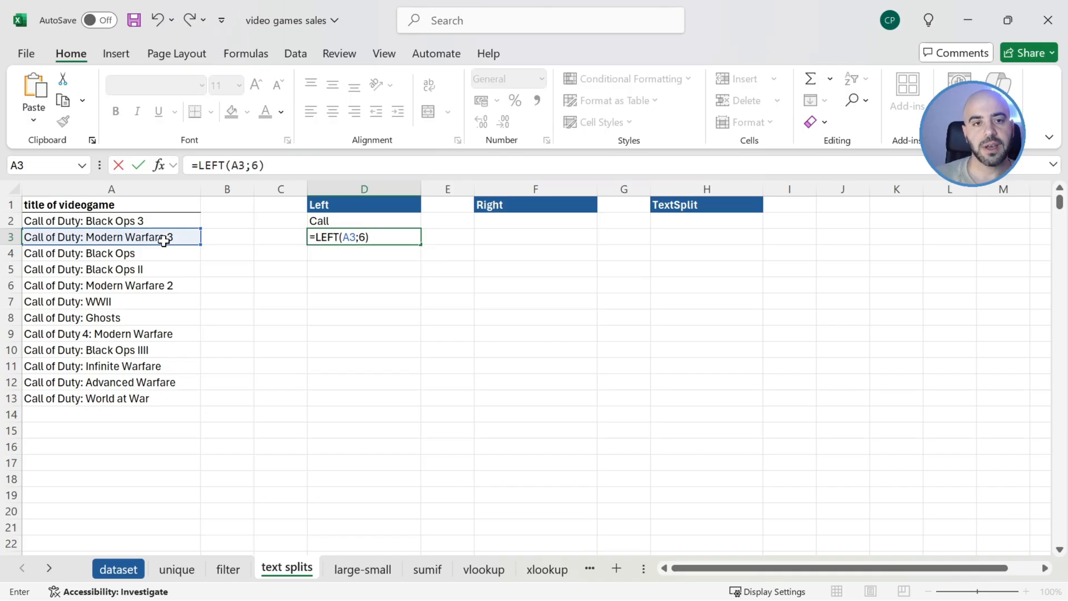
key(Return)
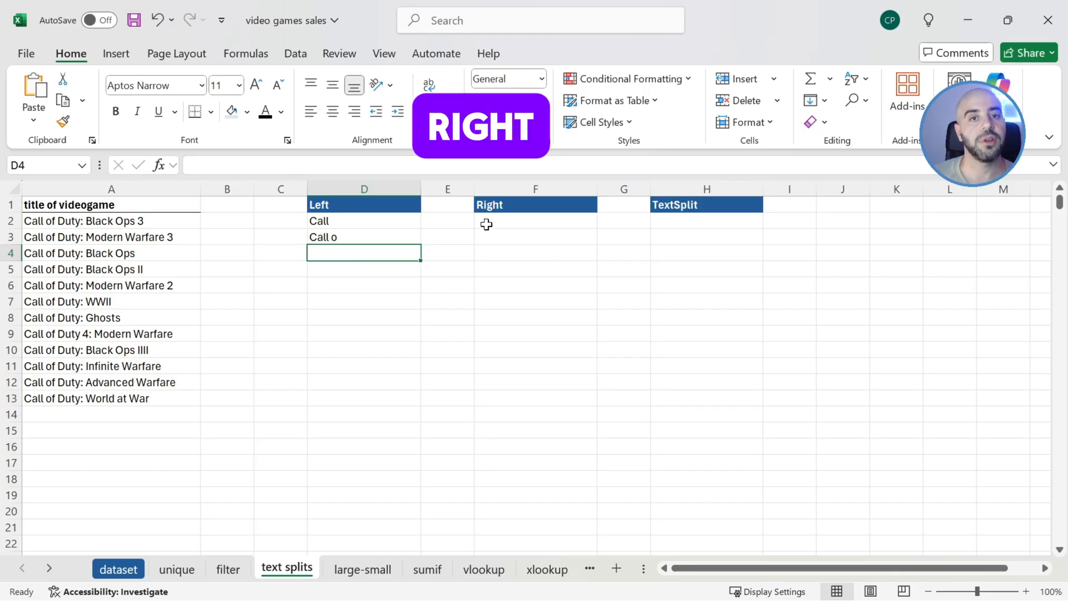
Enter =RIGHT(A2;1) in F2 to extract the last character of the first title, and check it against A2.
click(487, 224)
text(=rig)
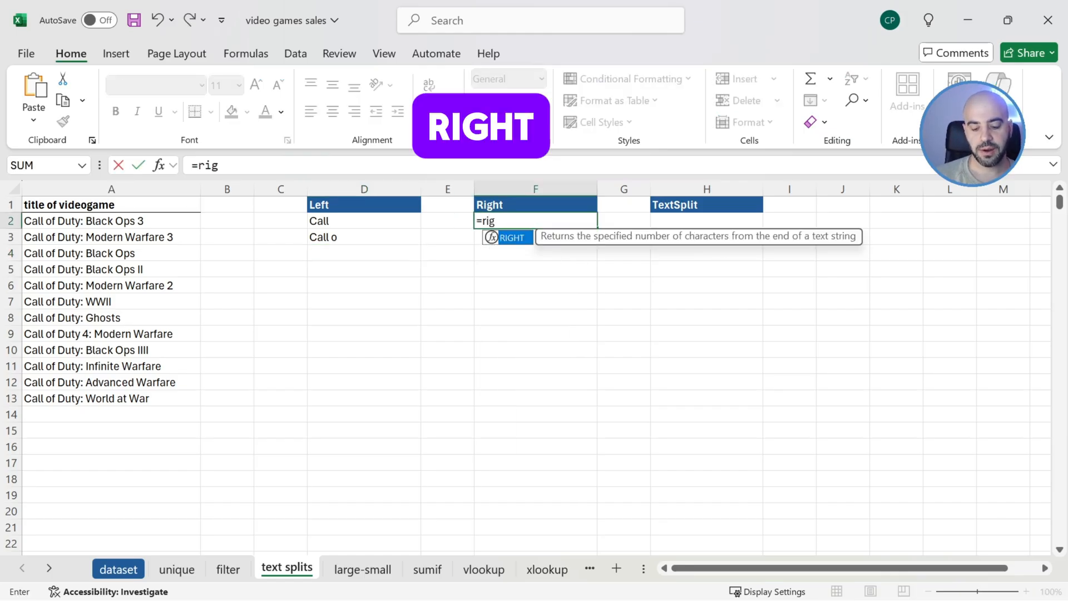
key(Tab)
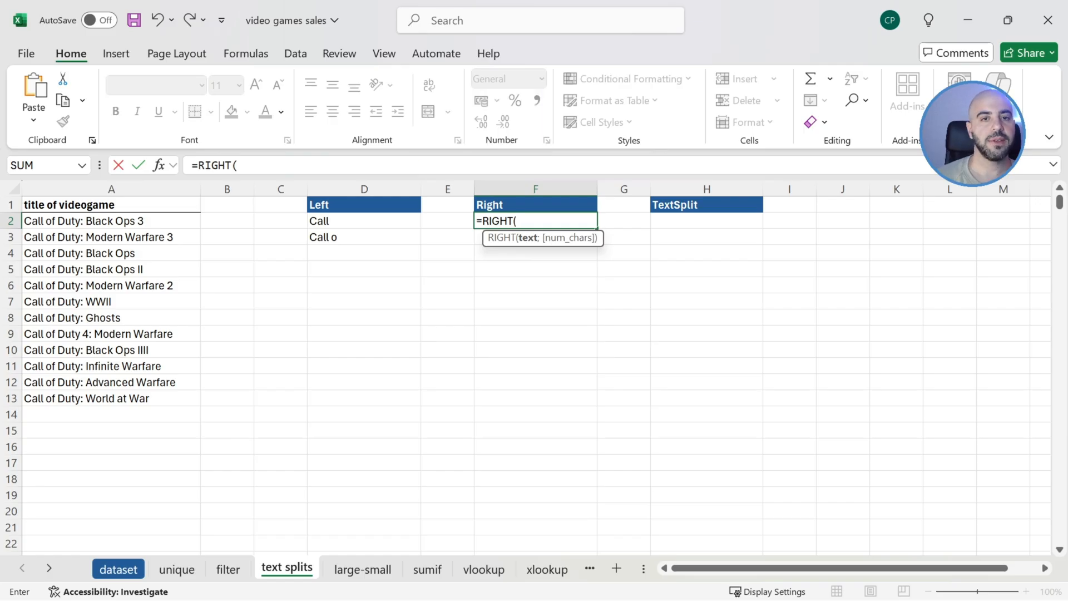
click(164, 221)
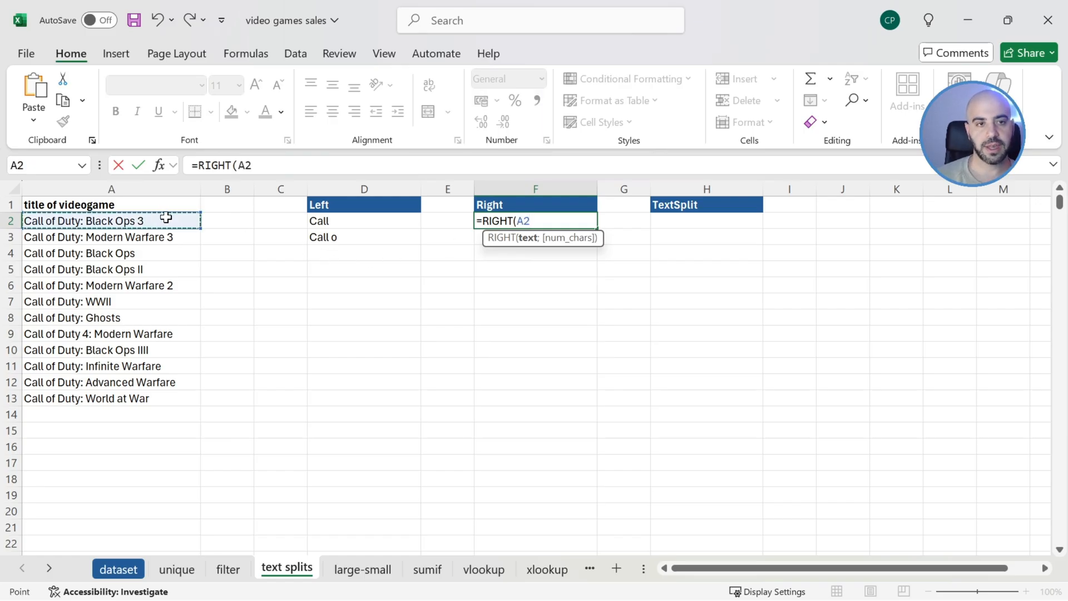
text(;)
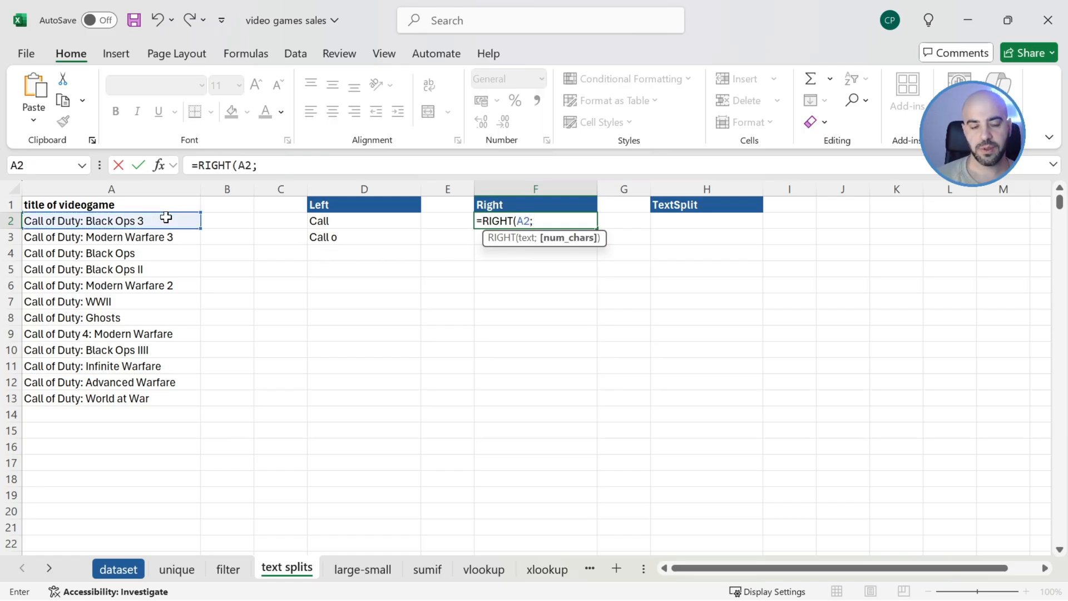
text(1)
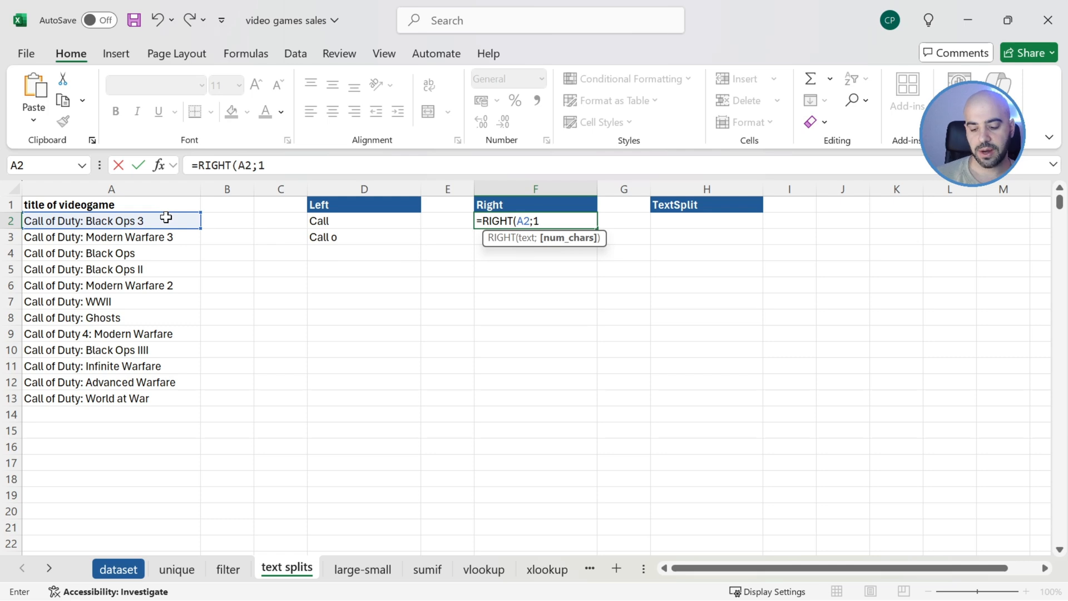
text())
key(Return)
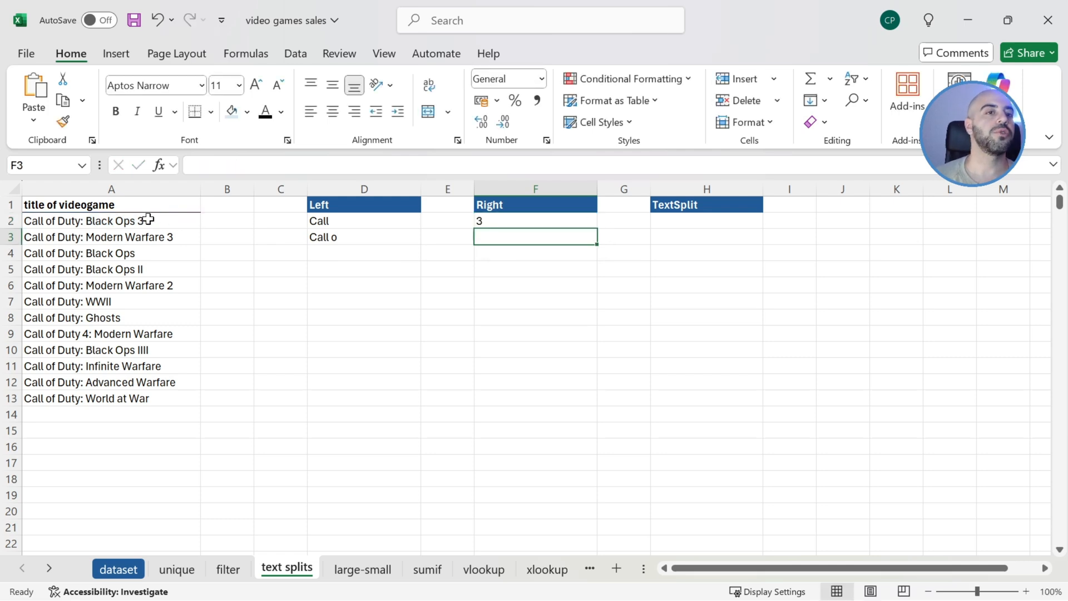
click(143, 221)
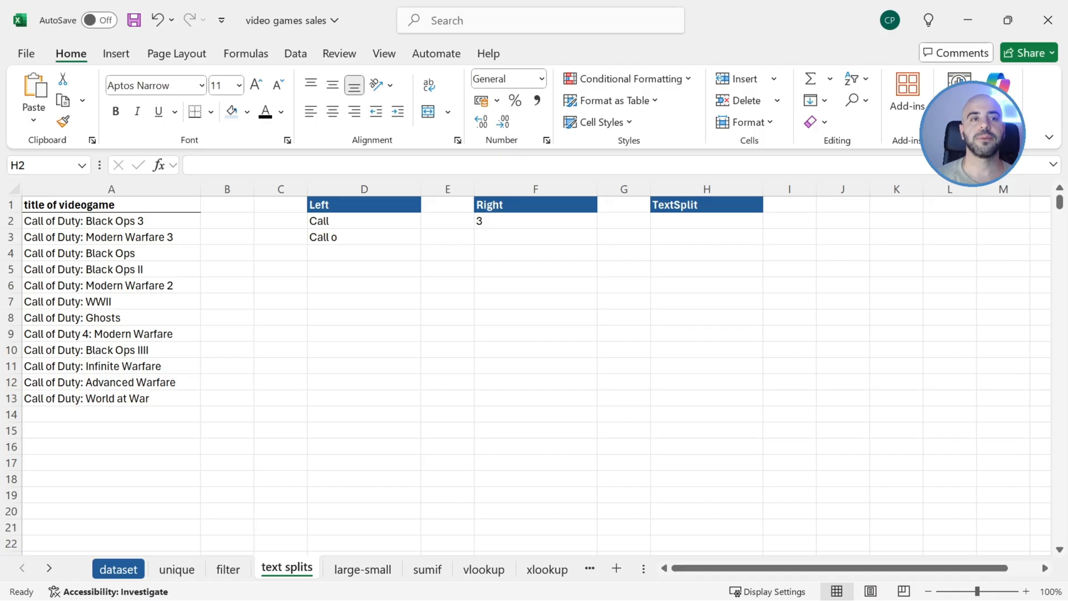
key(Home)
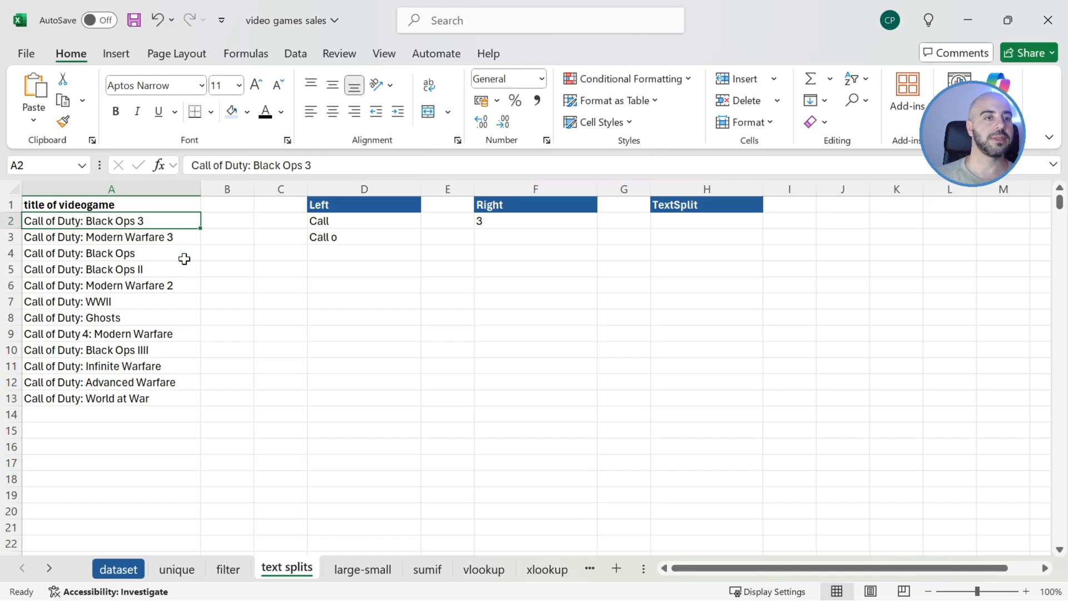
Split the title in A2 at the colon by entering =TEXTSPLIT(A2;":") in H2, and fill the formula down to H13.
click(682, 222)
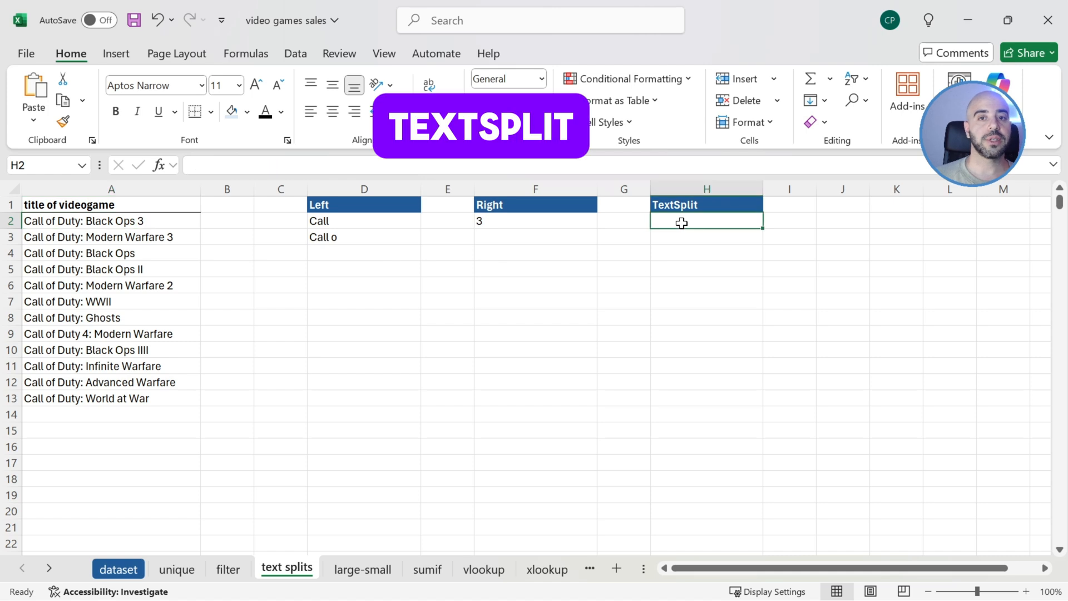
text(=textsp)
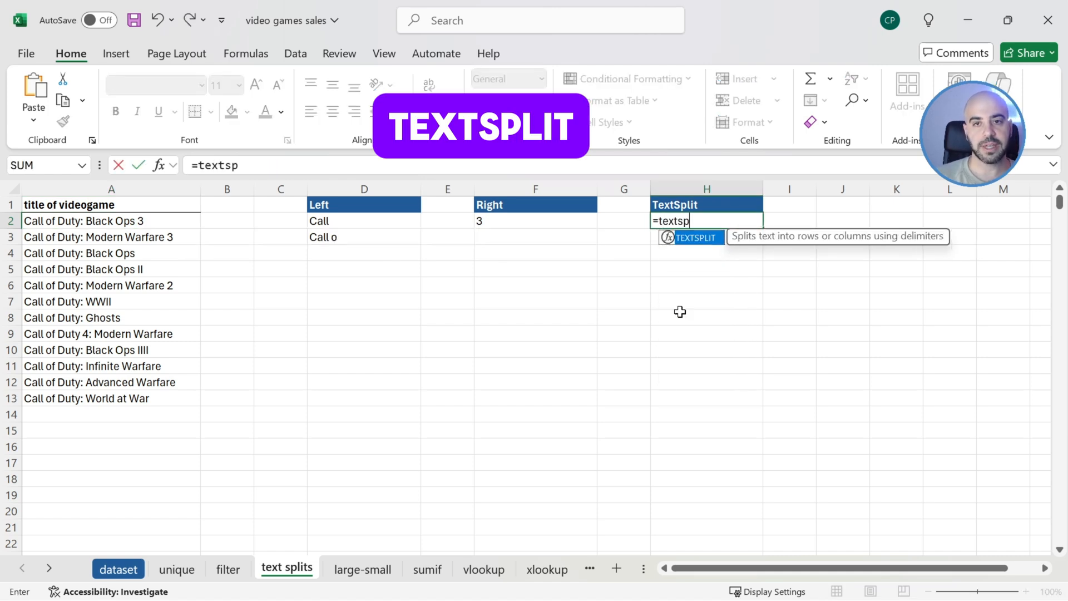
key(Tab)
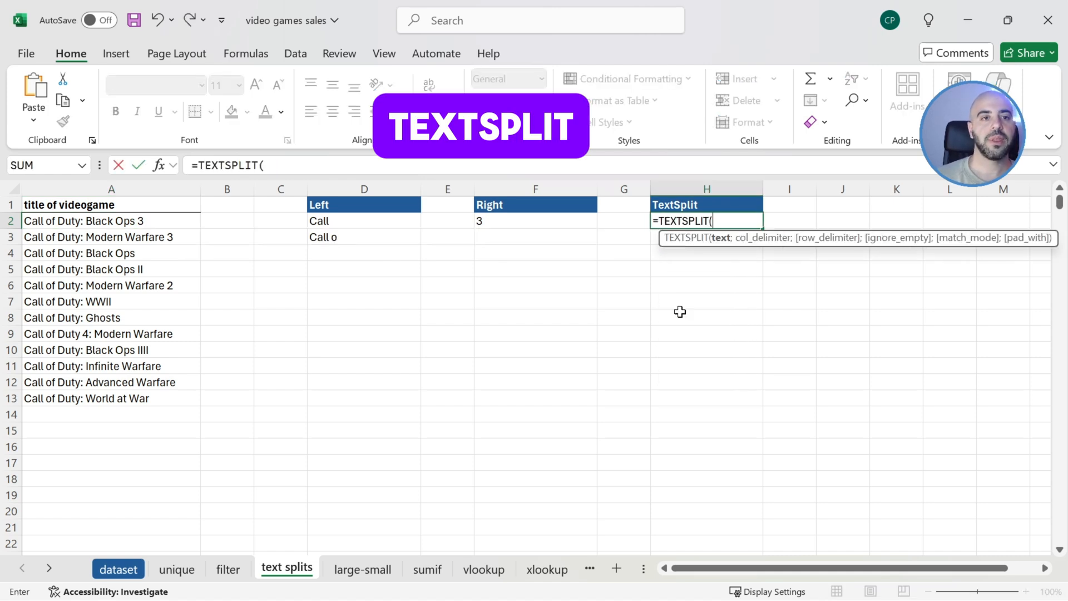
click(173, 220)
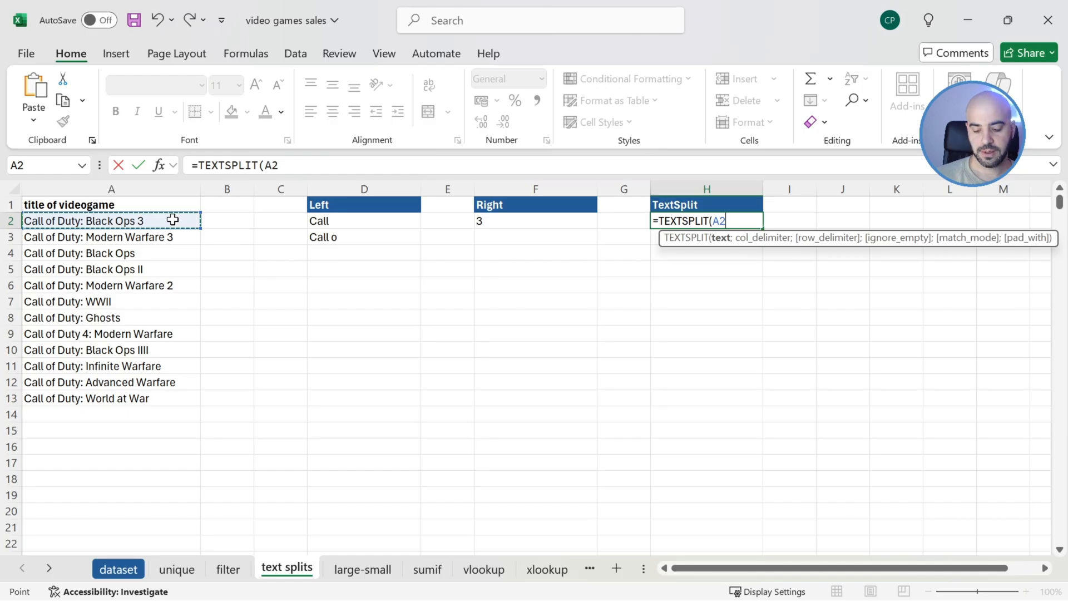
text(;)
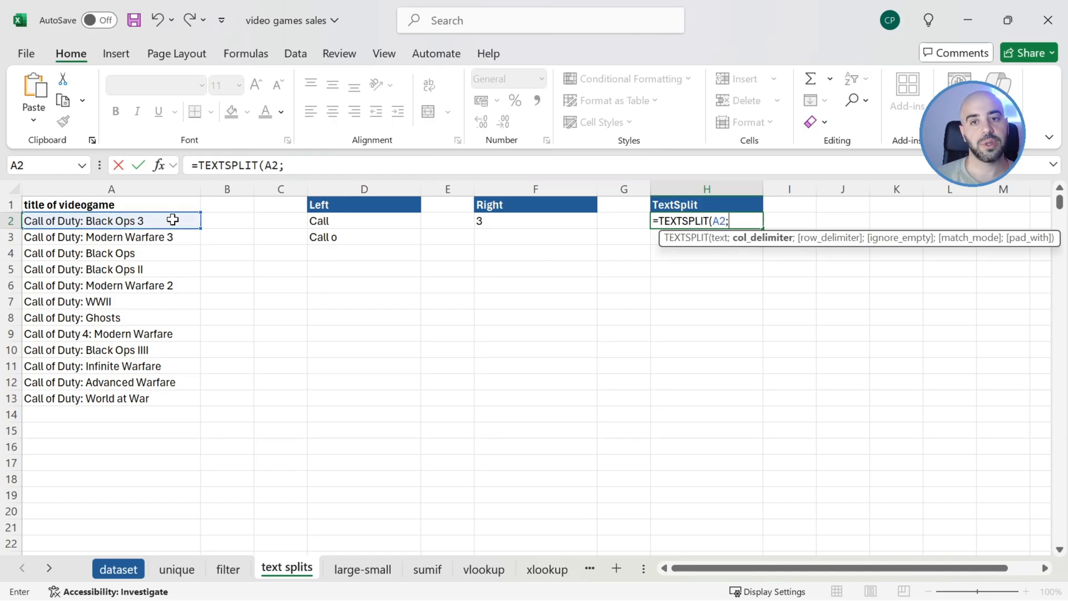
text(")
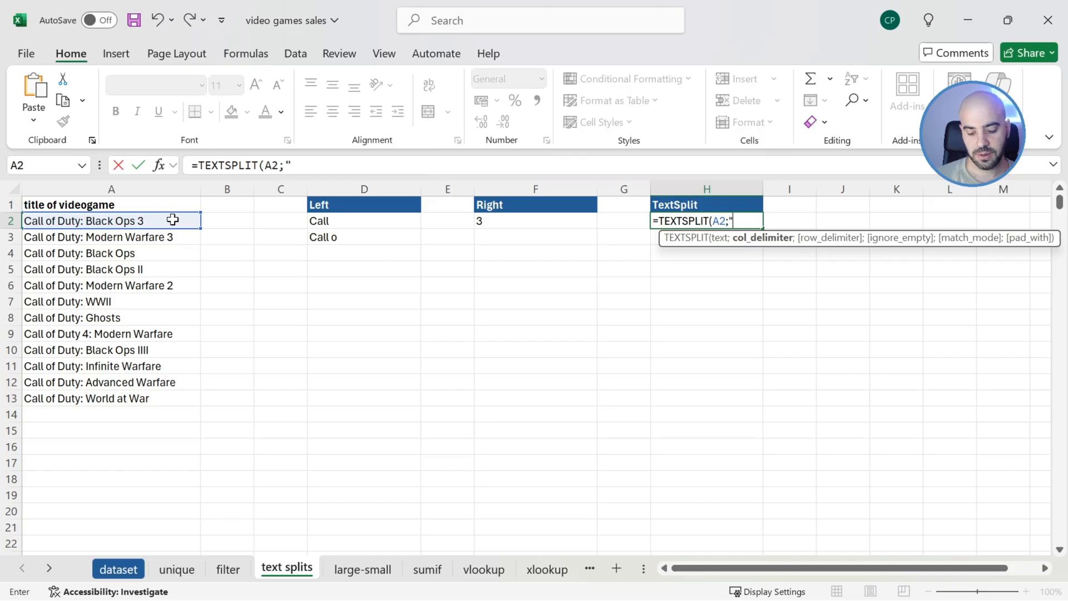
text(:")
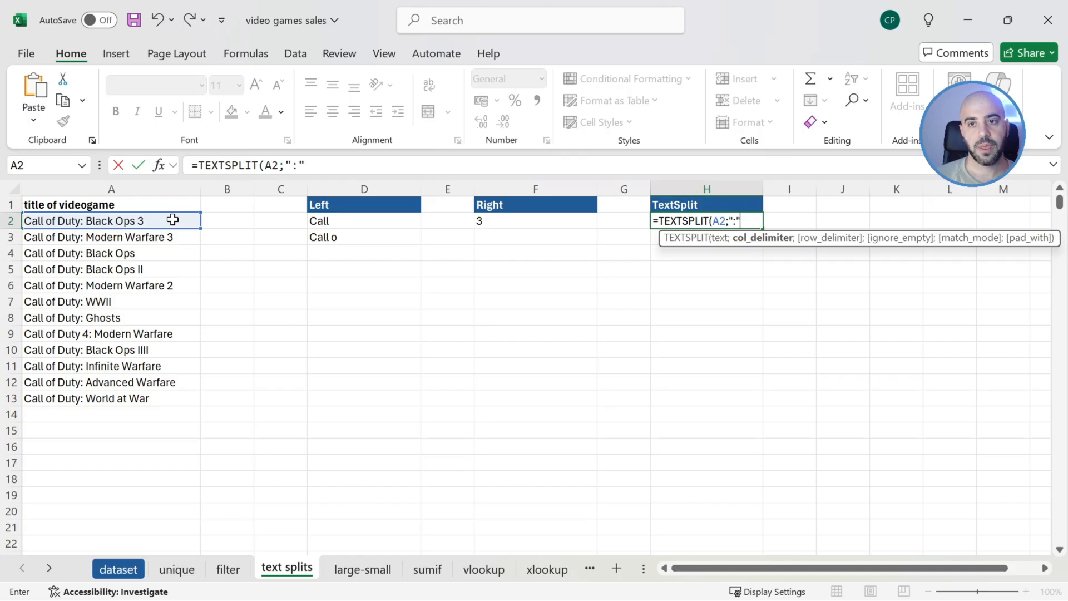
text())
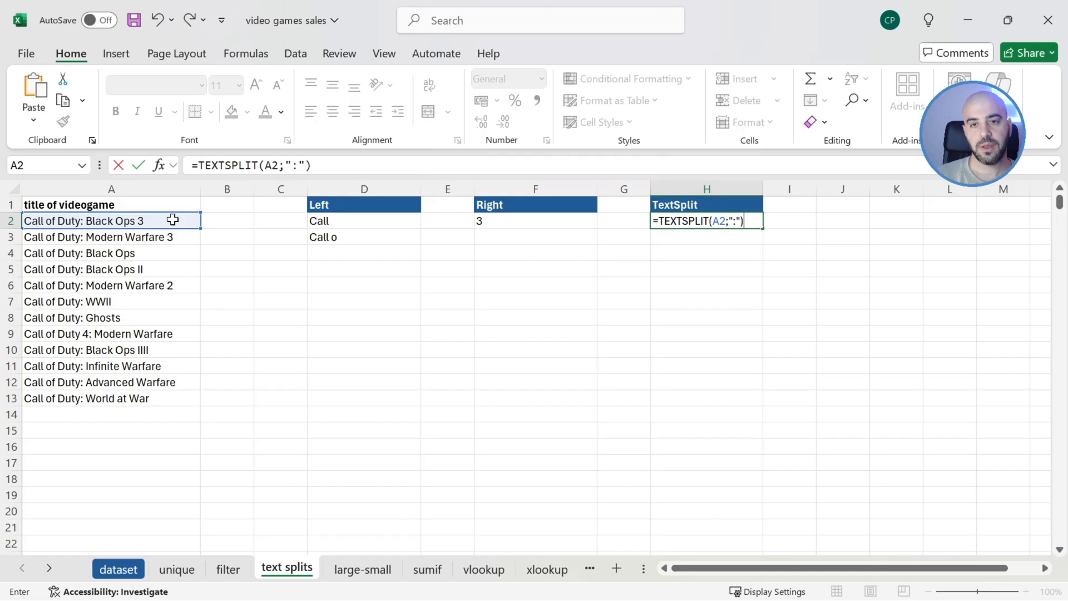
key(Return)
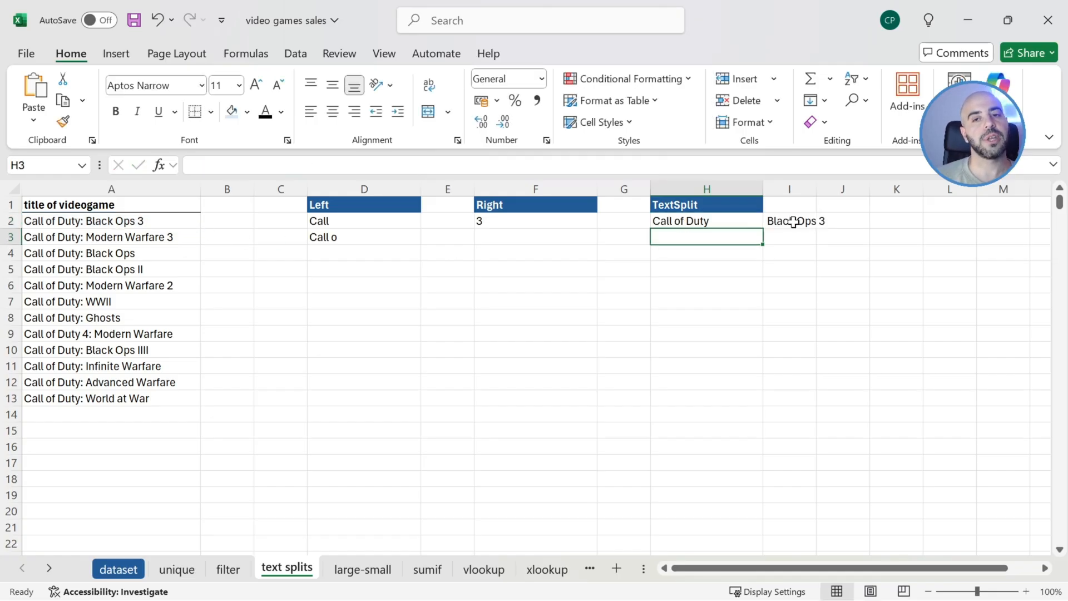
click(721, 222)
drag(763, 229, 761, 401)
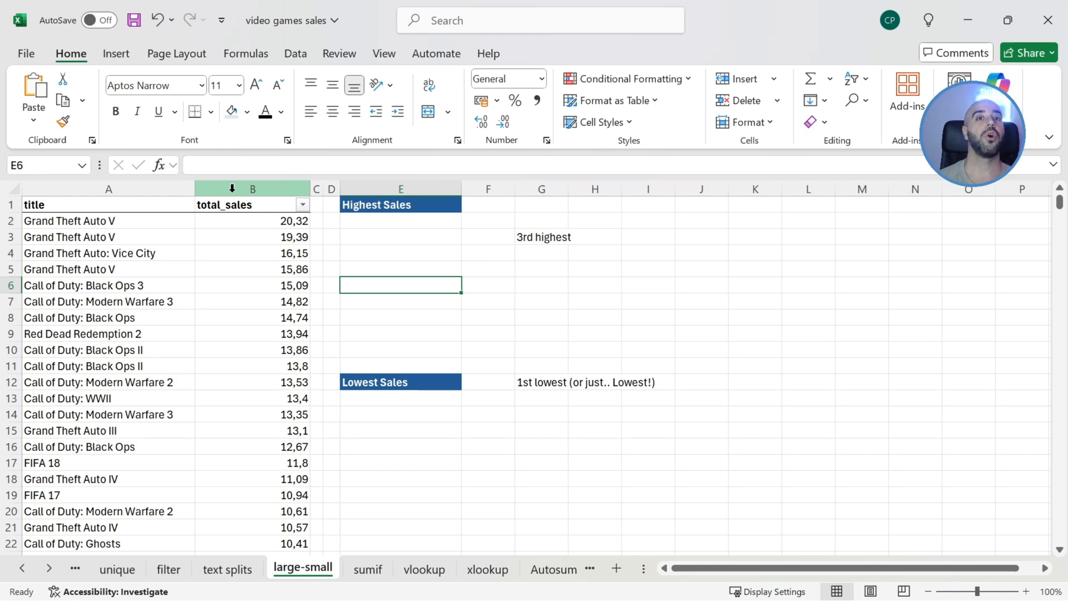
Enter =LARGE(B:B;3) in E3 to return the third-highest total sales, and check it against the top values in column B.
click(362, 239)
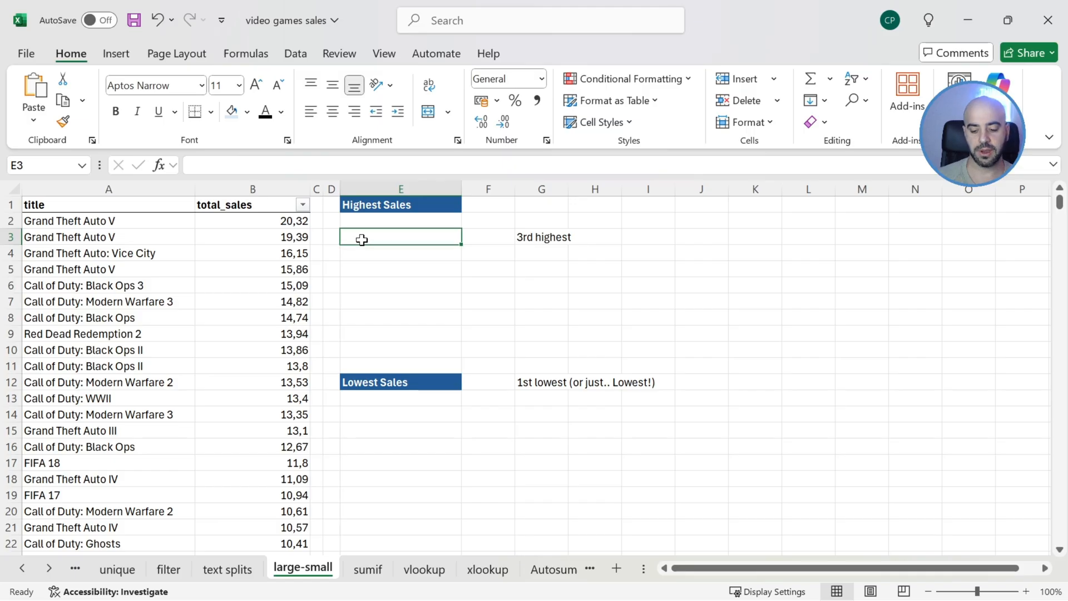
text(=large)
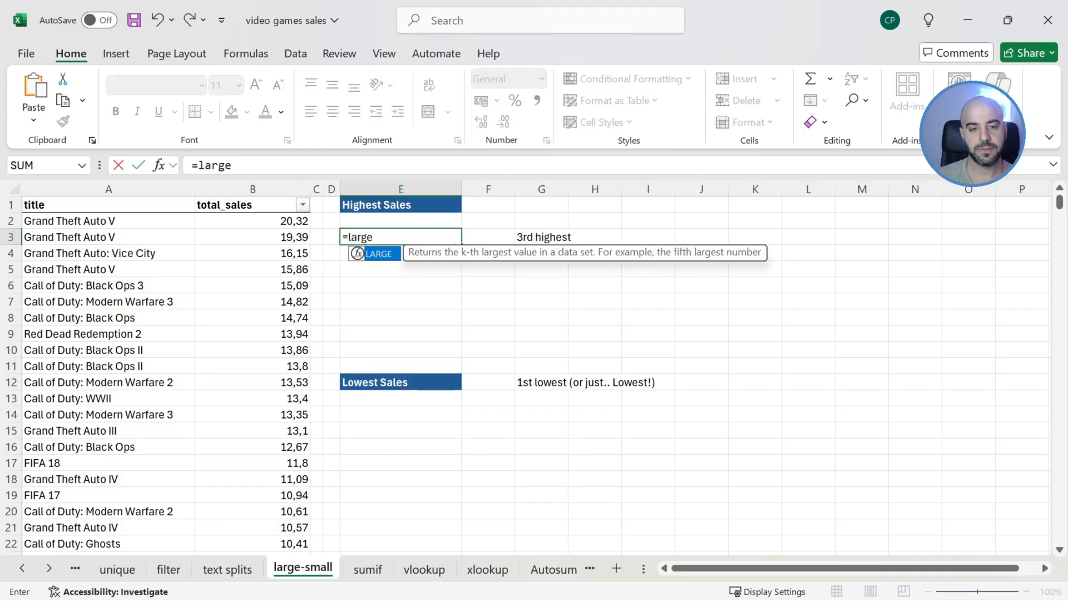
key(Tab)
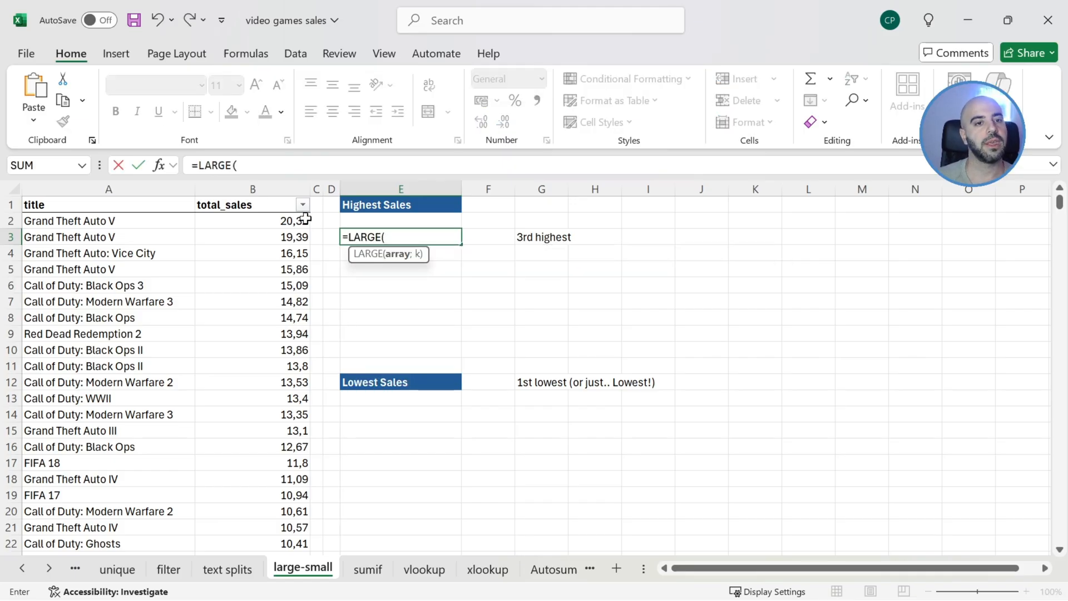
click(272, 187)
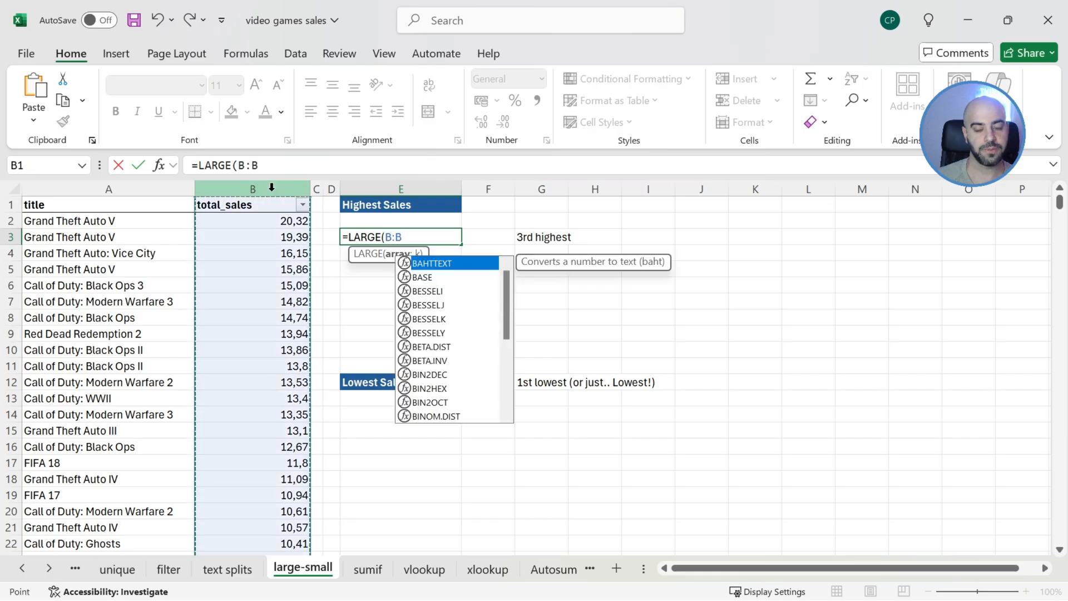
text(;3))
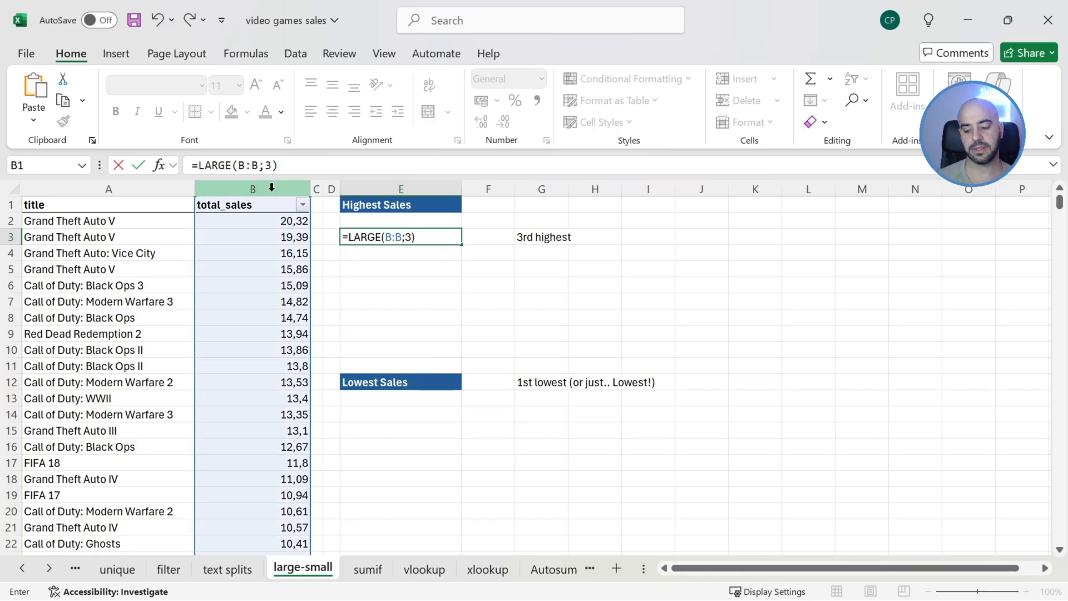
key(Return)
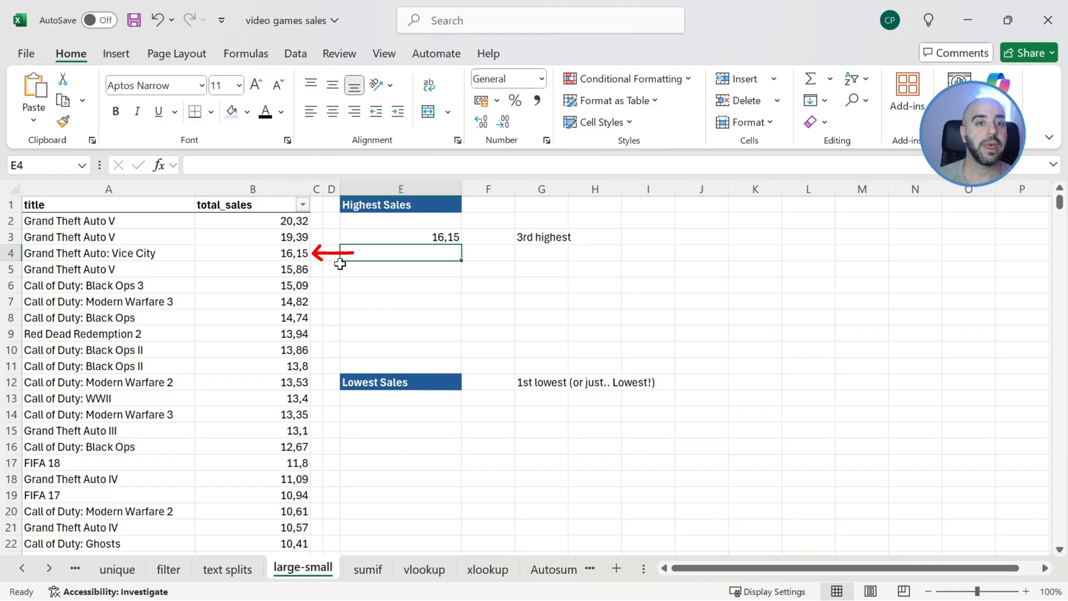
drag(291, 220, 290, 254)
click(290, 253)
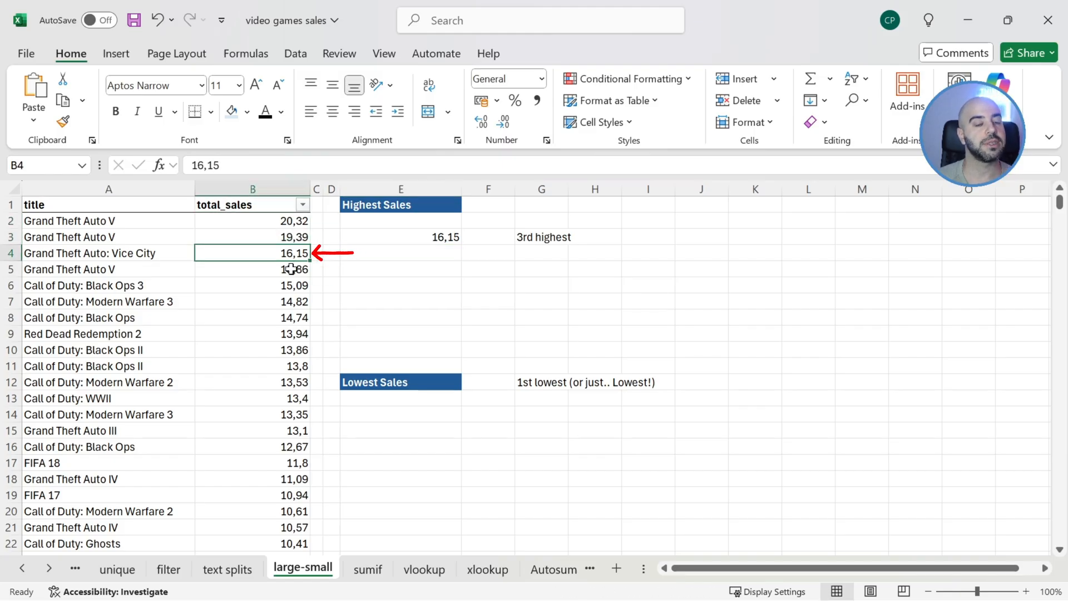
Enter =SMALL(B:B;1) in E14 to return the lowest total sales, and check it against the last values in column B.
click(376, 416)
text(=)
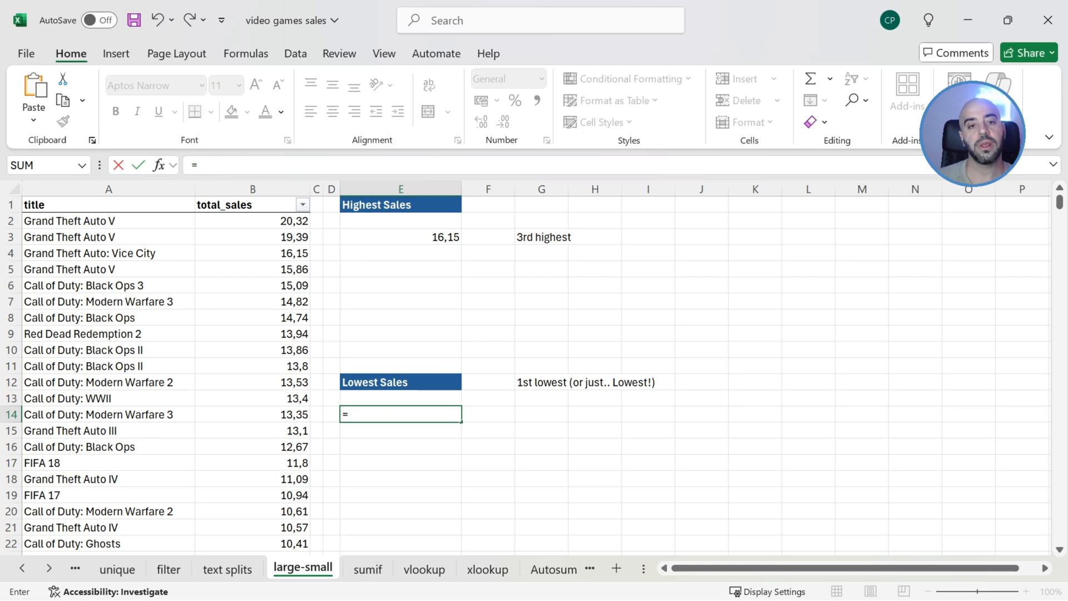
text(smal)
key(Tab)
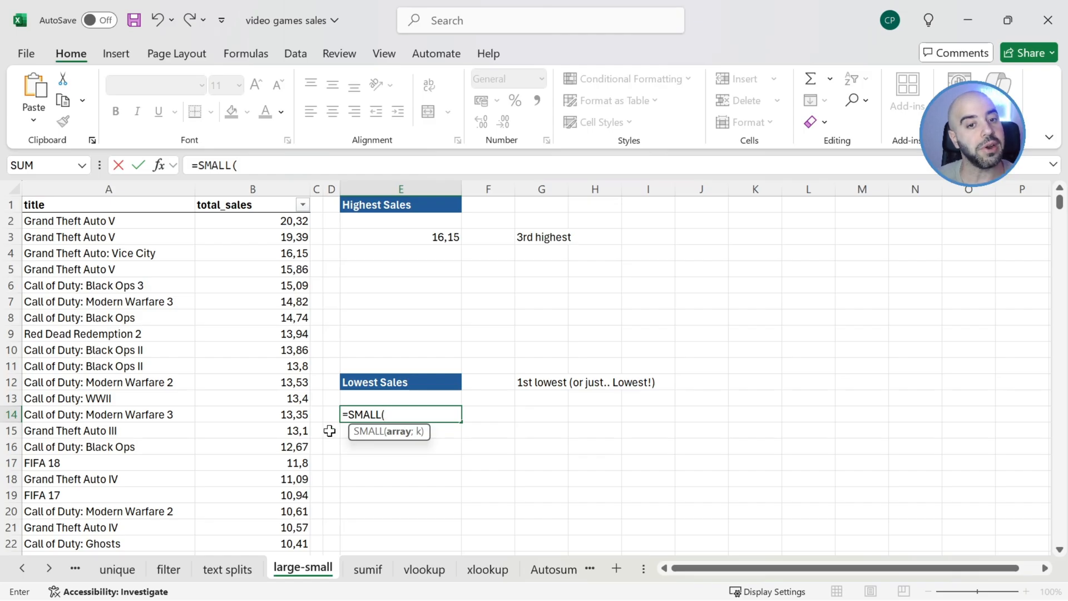
click(268, 184)
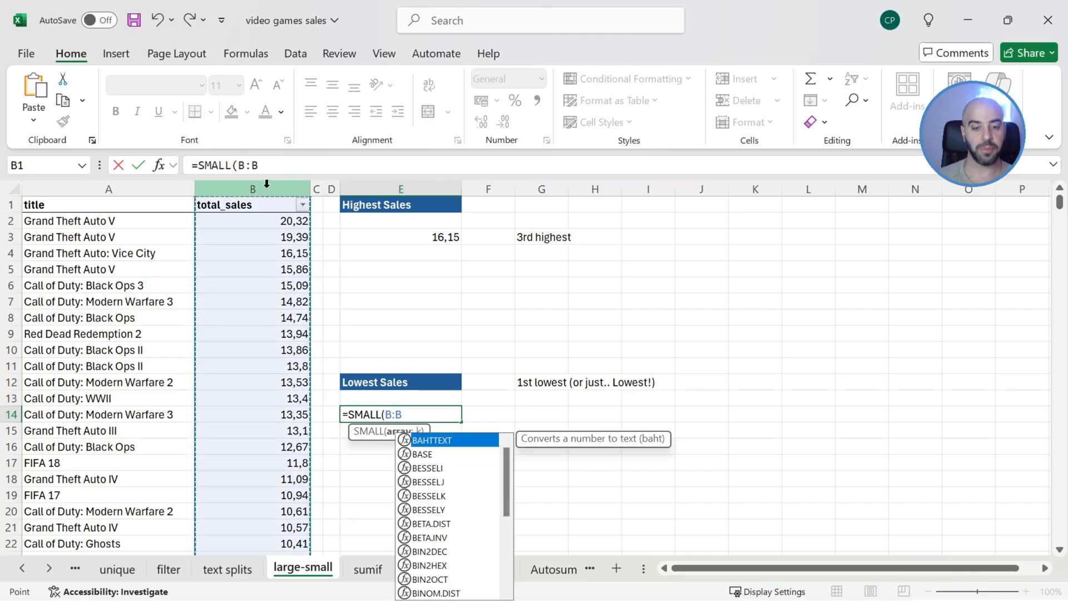
text(;)
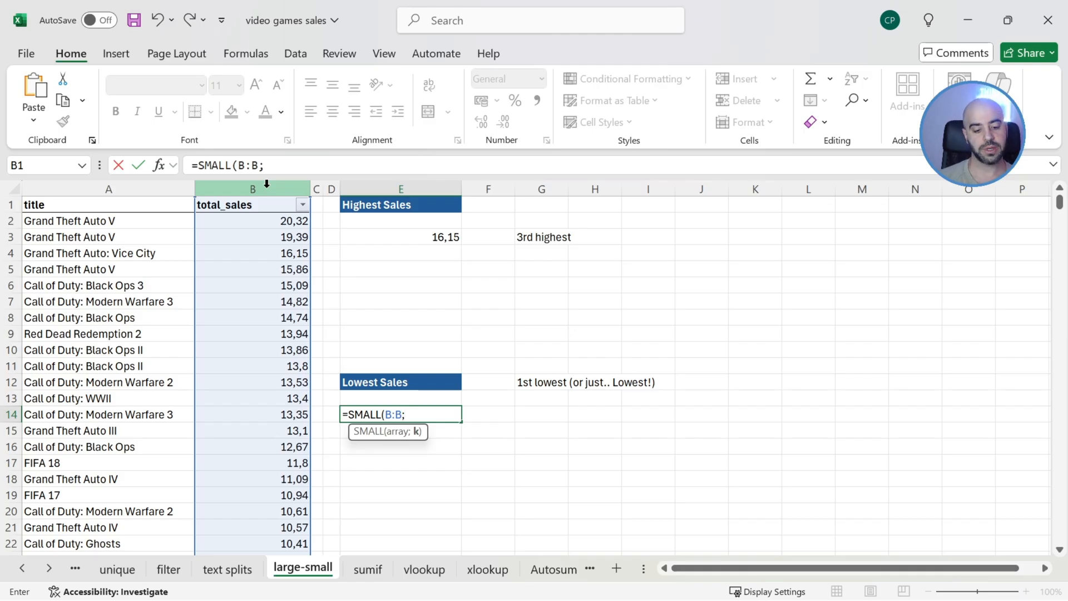
text(1)
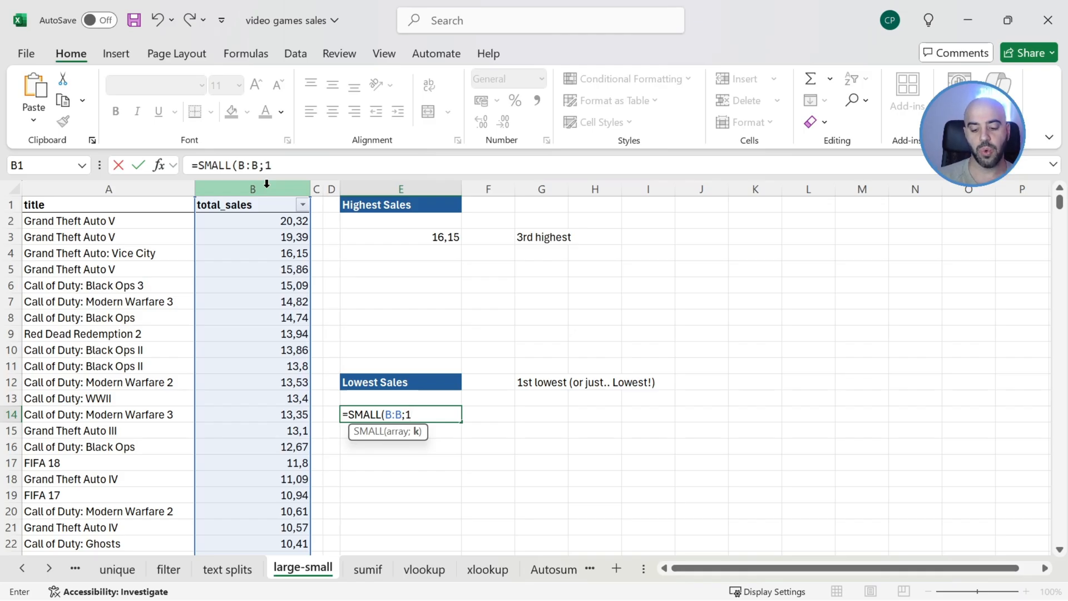
text())
key(Return)
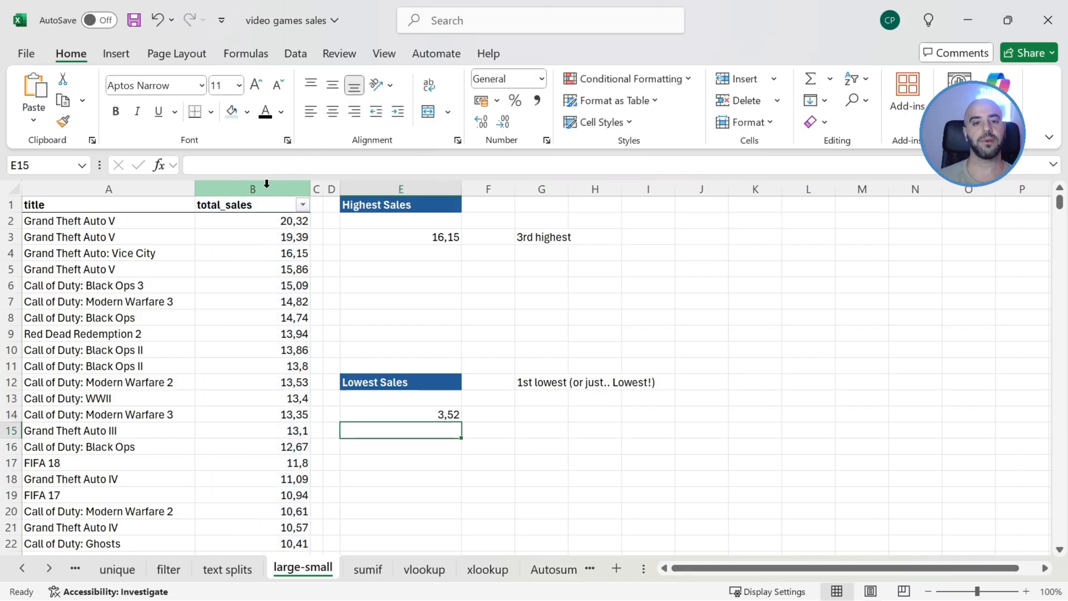
click(266, 367)
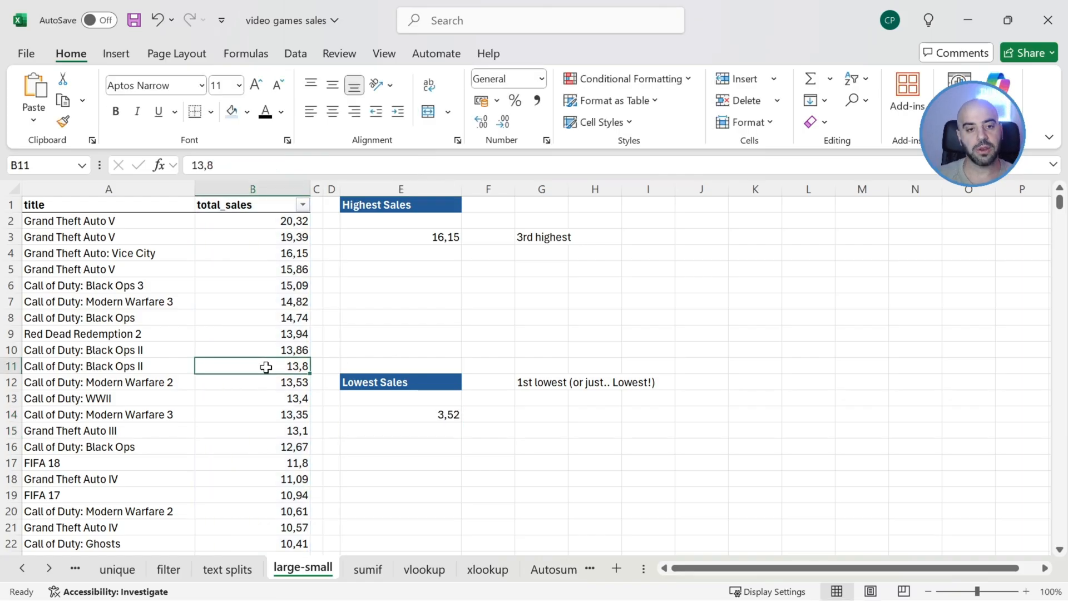
key(ctrl+Down)
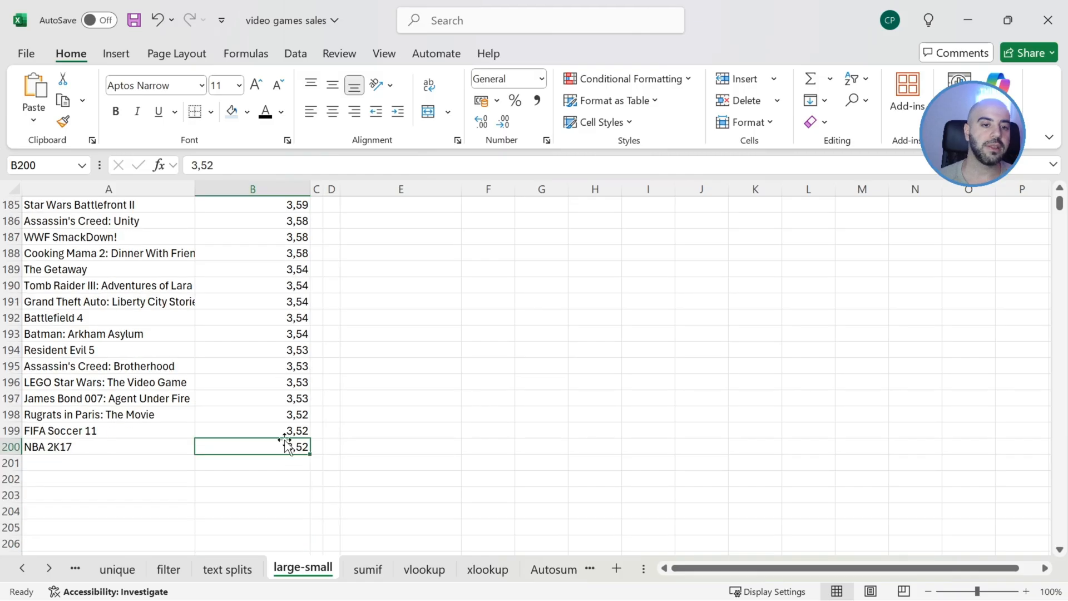
click(467, 429)
key(ctrl+Up)
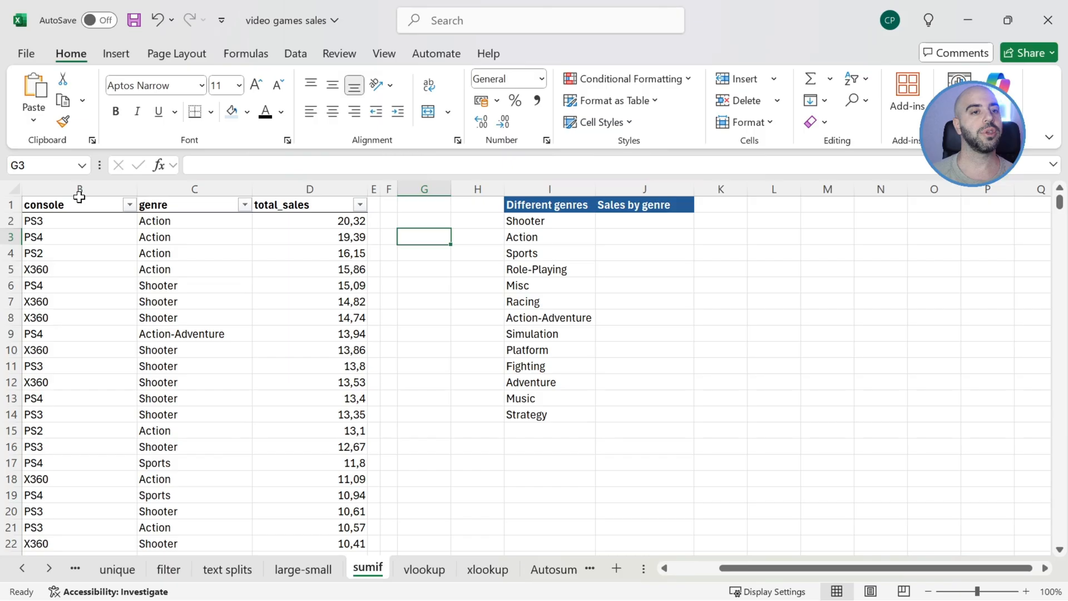
On the sumif sheet, review the console, genre and total_sales columns, and enter =SUMIF(C:C;I2;D:D) in J2 to total the Shooter sales.
click(79, 196)
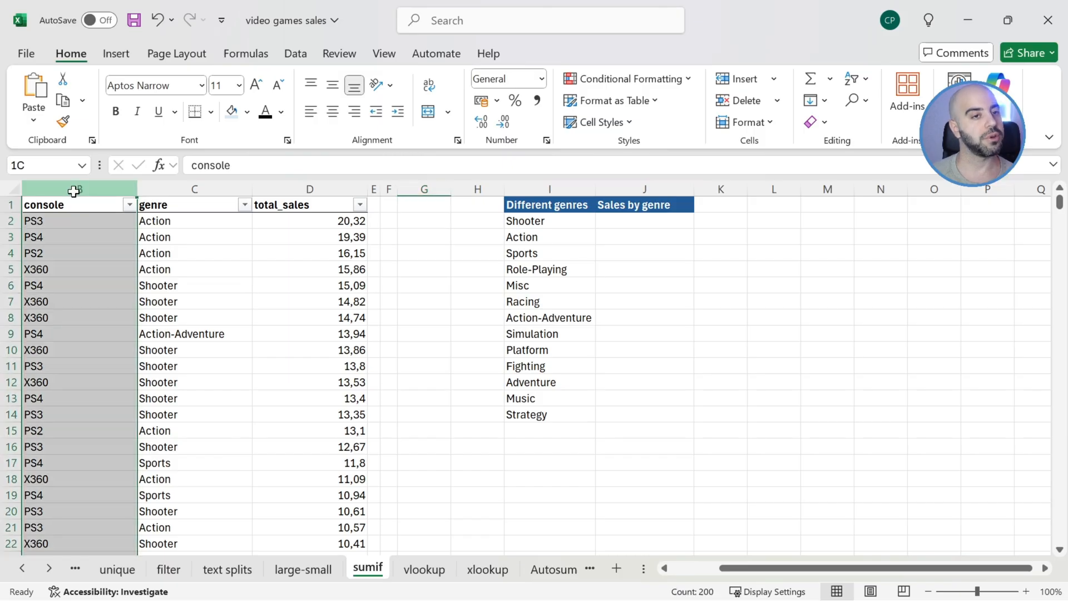
click(183, 189)
click(318, 188)
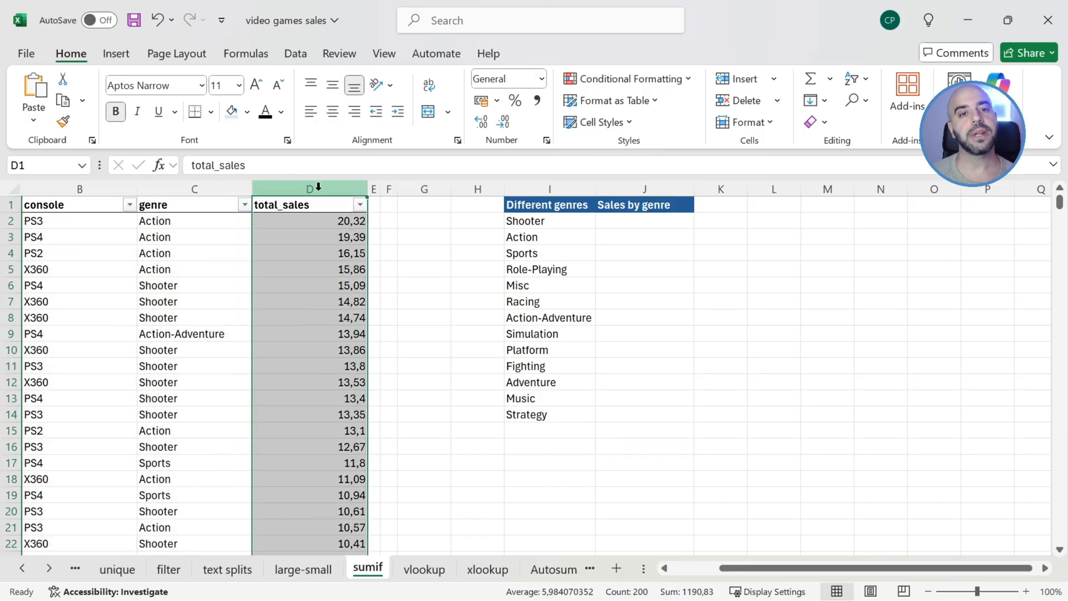
drag(86, 220, 161, 222)
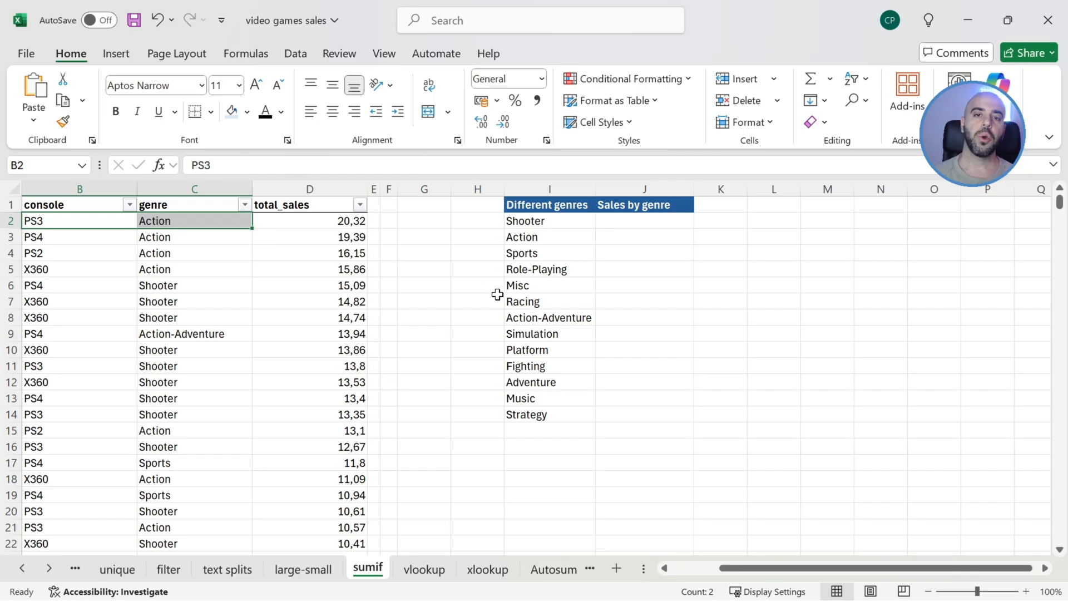
click(612, 221)
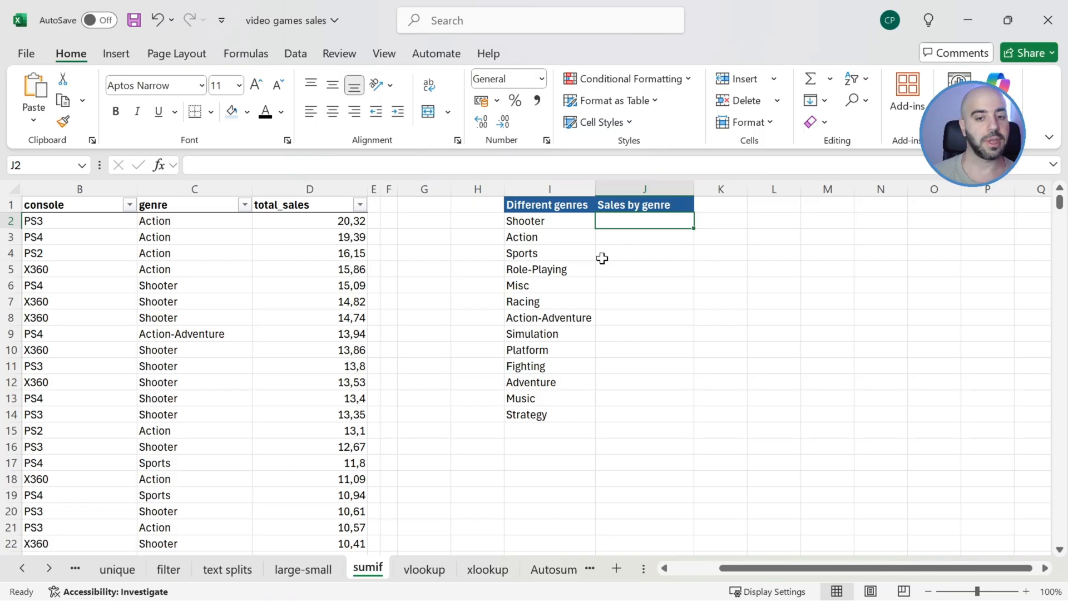
text(=SUMIF()
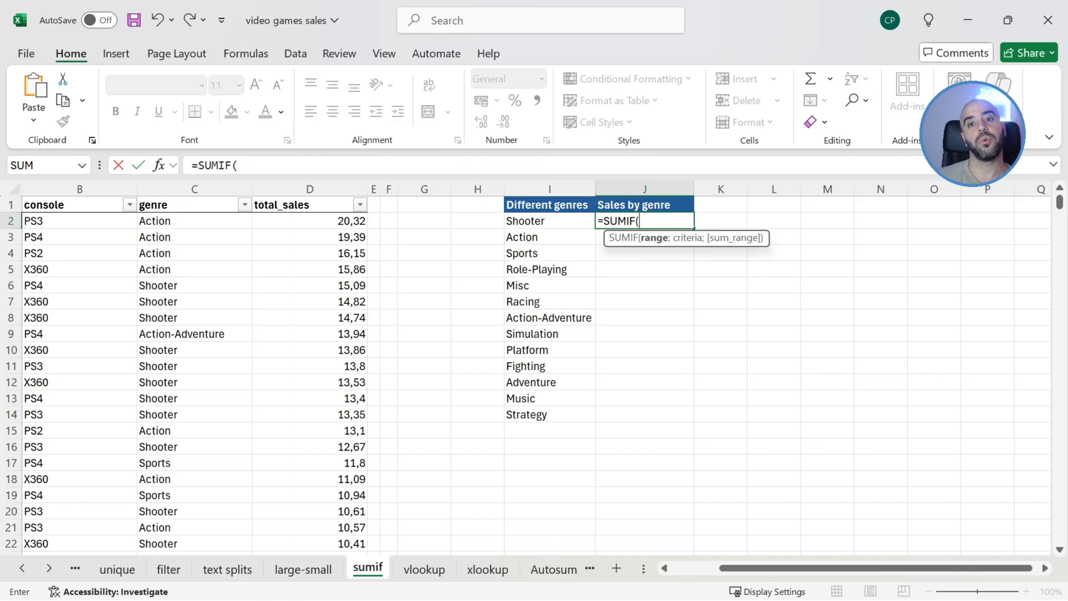
click(207, 183)
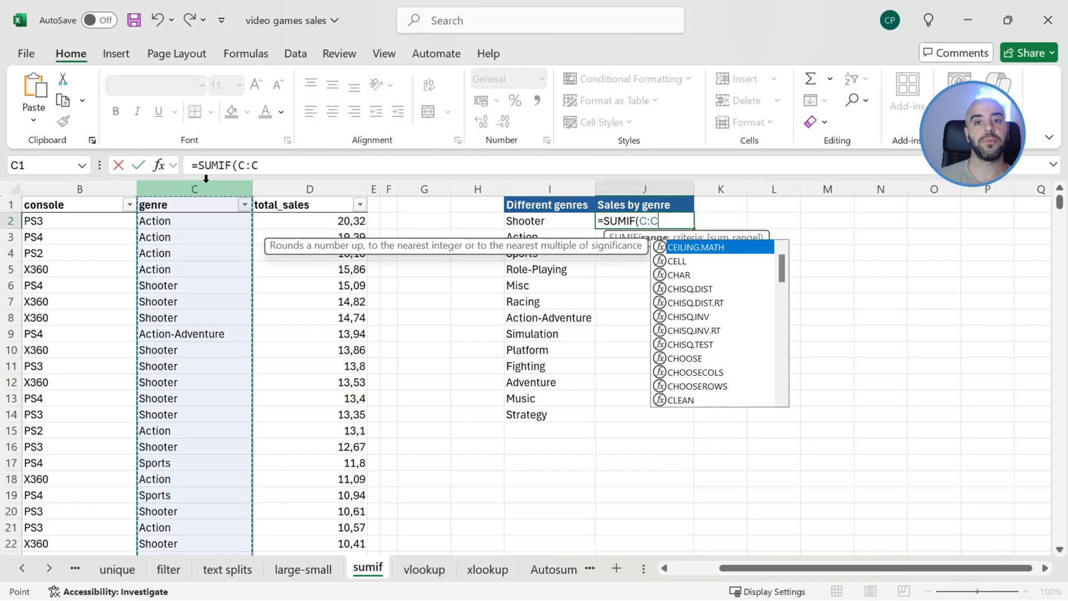
text(;)
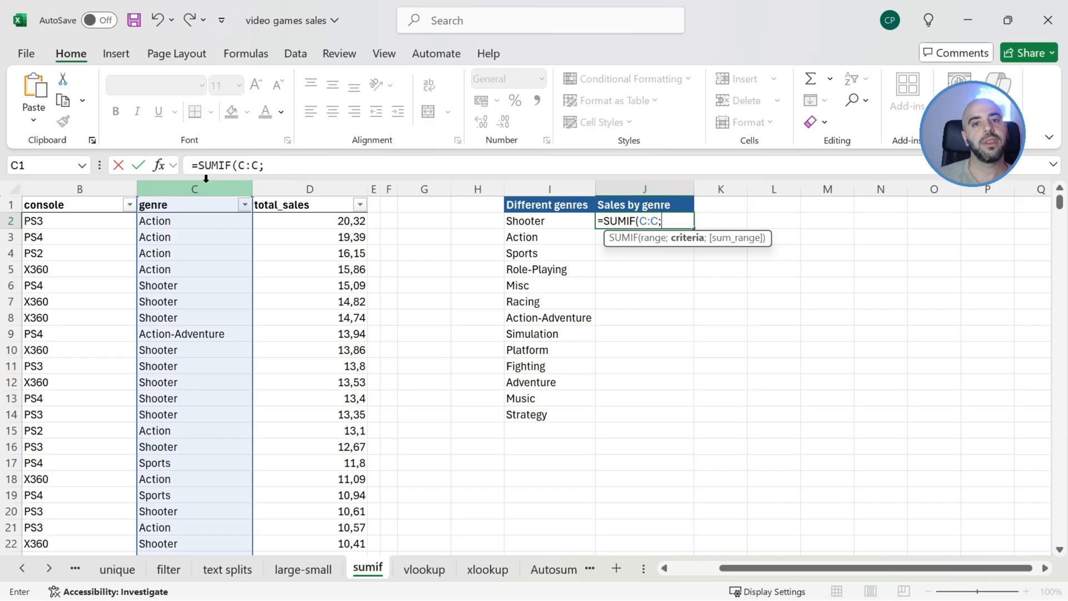
click(519, 221)
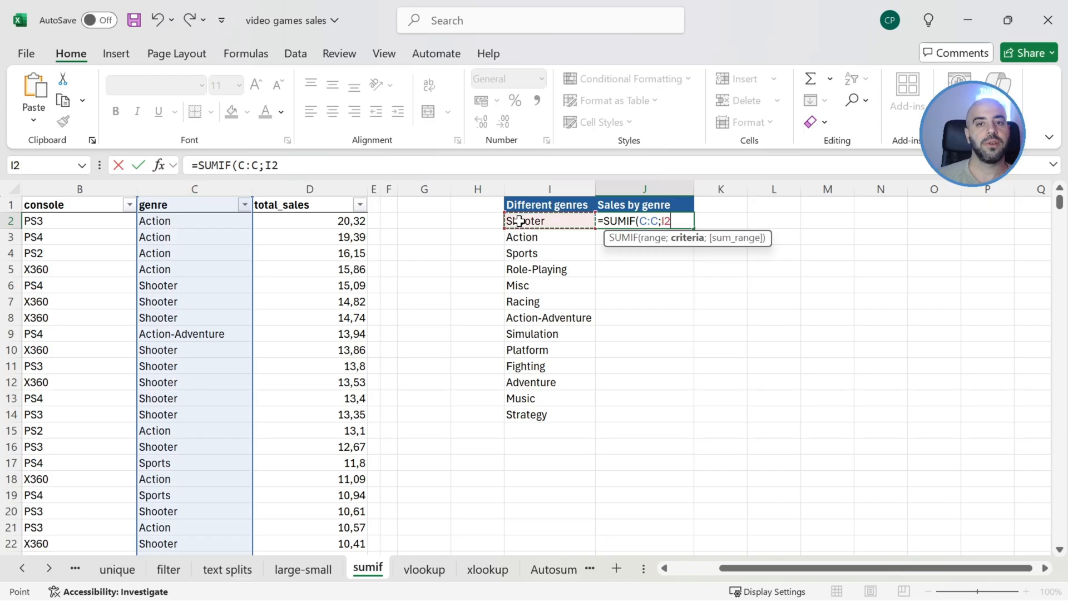
text(;)
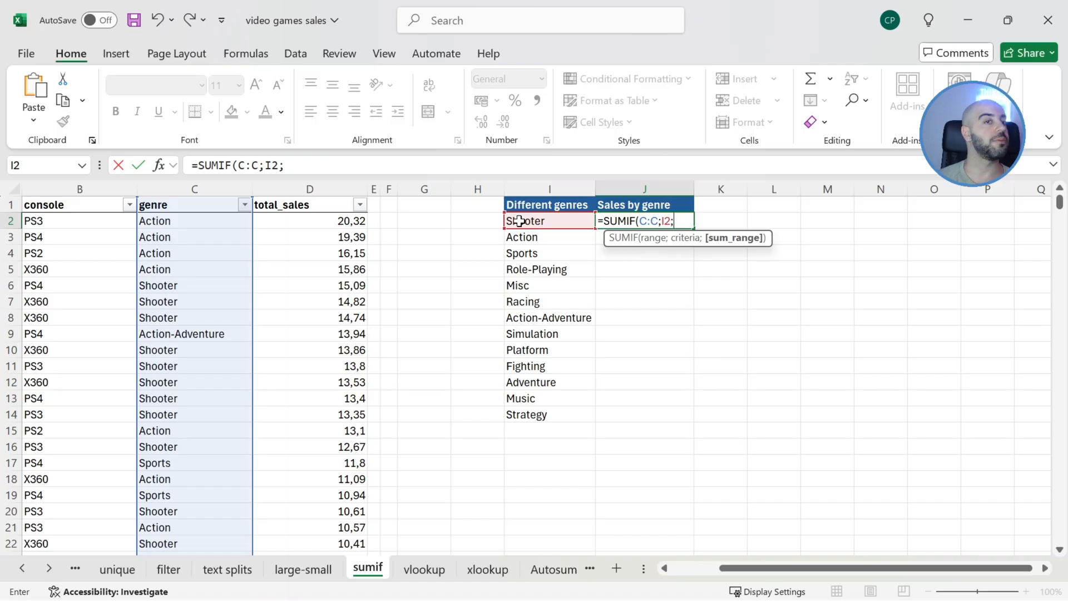
click(327, 178)
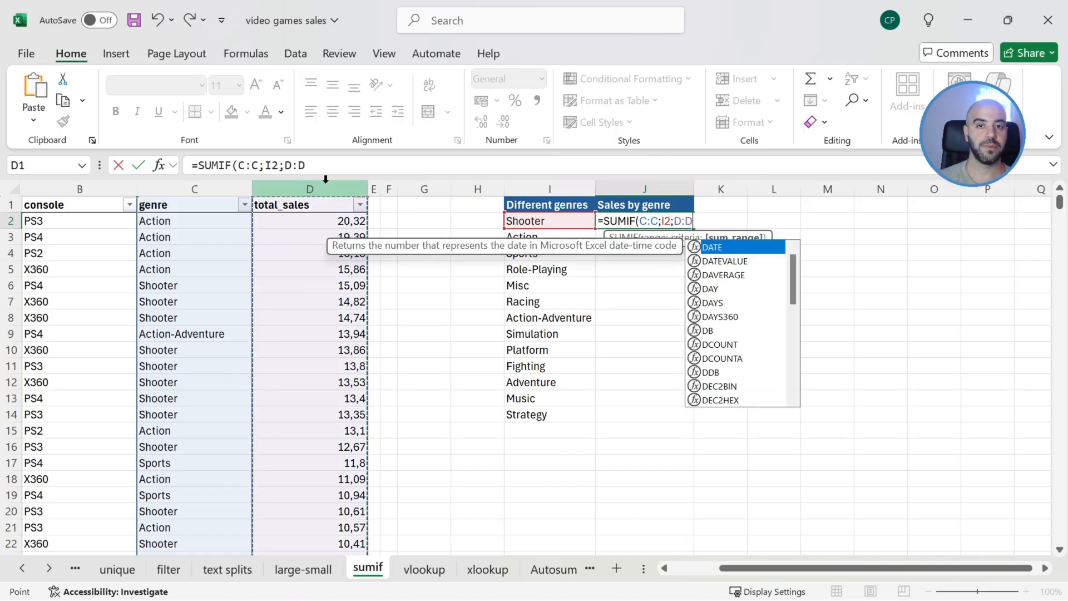
text())
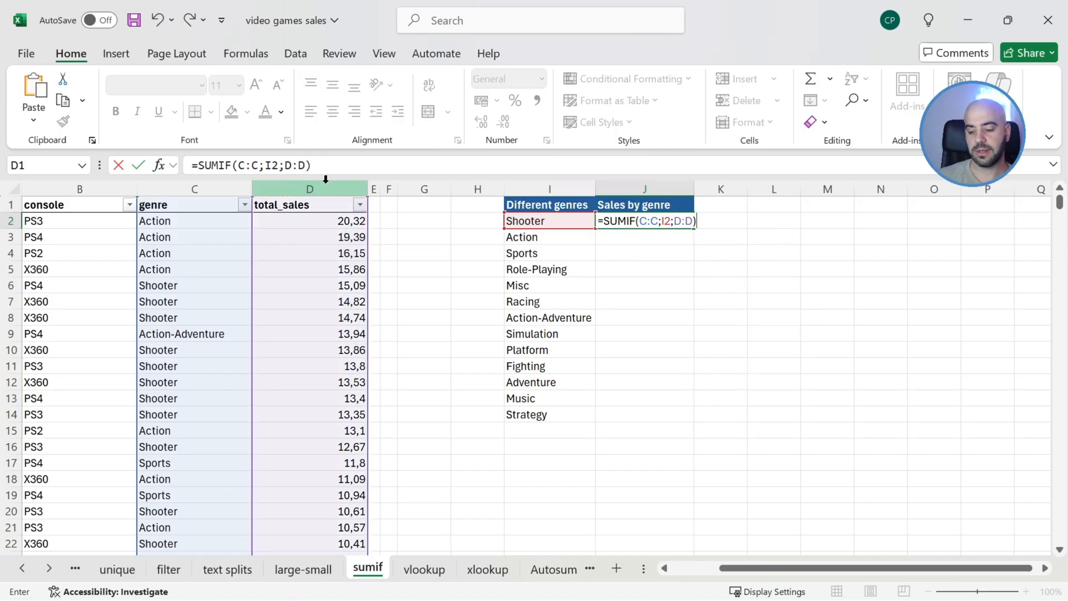
key(Return)
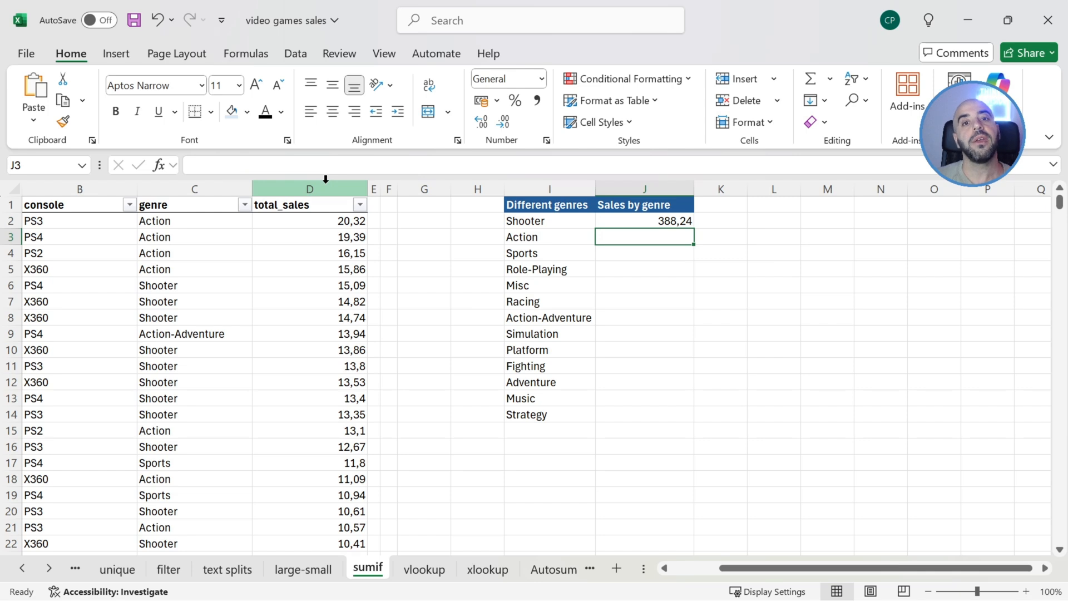
Fill the SUMIF formula from J2 down to J14 for all genres, and inspect the arguments of the copied formula in J3.
click(550, 223)
click(663, 224)
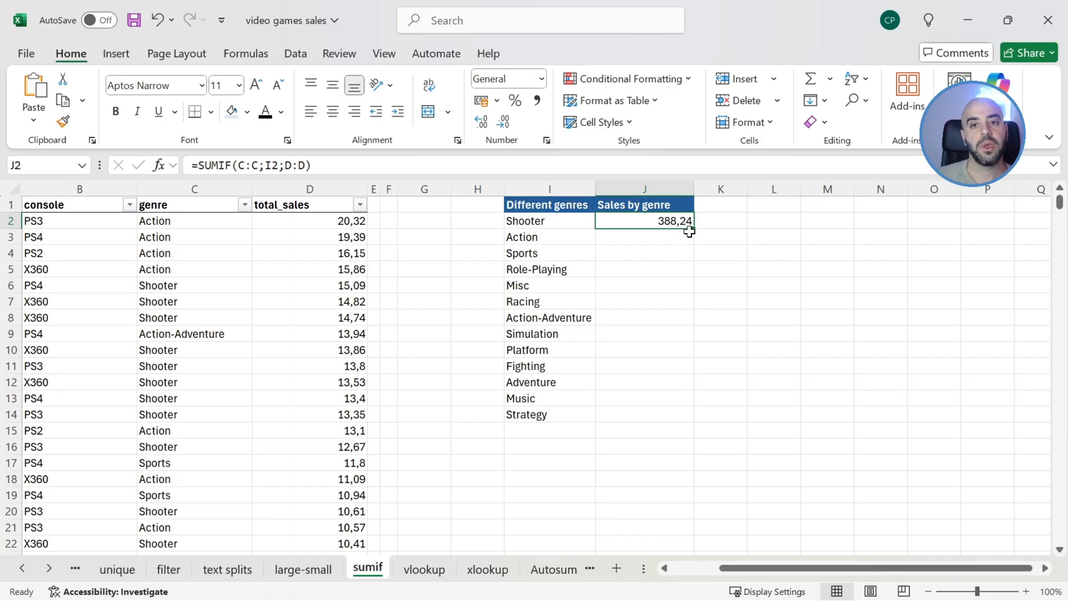
drag(694, 228, 677, 423)
key(Down)
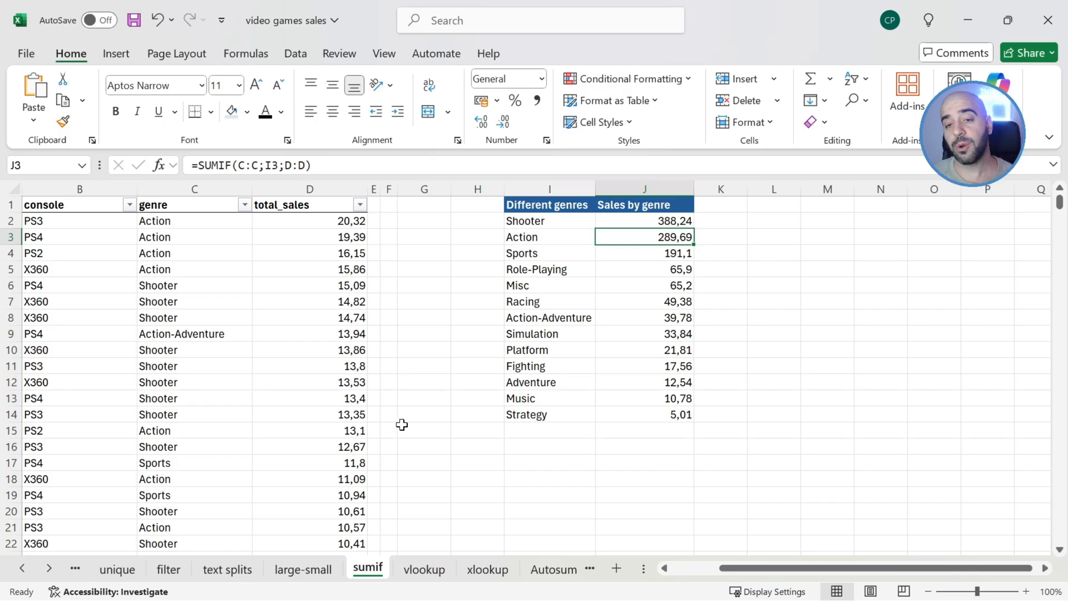
double_click(659, 237)
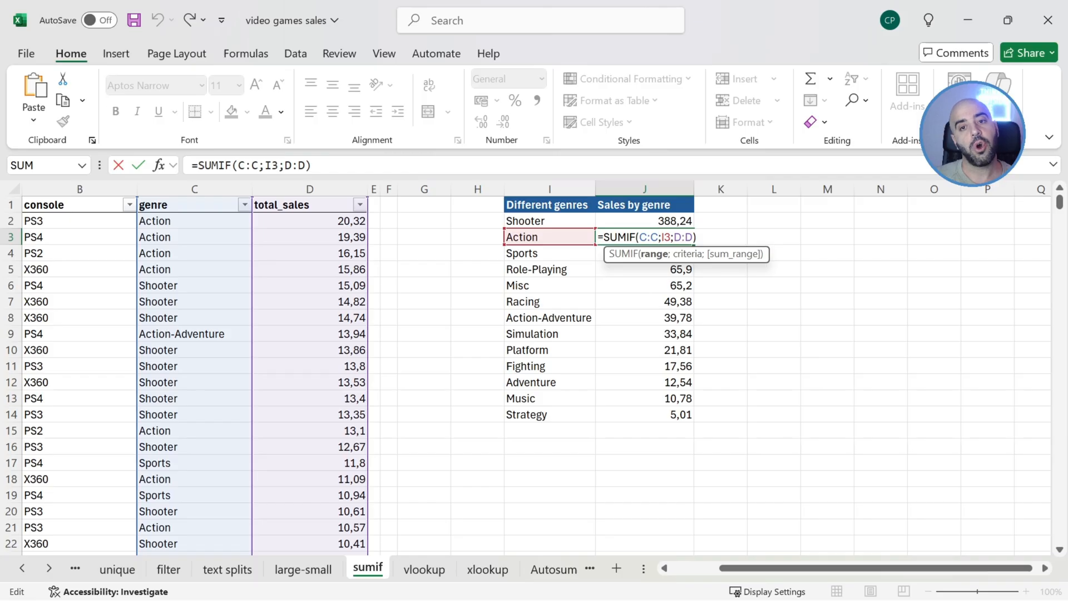
drag(671, 237, 694, 238)
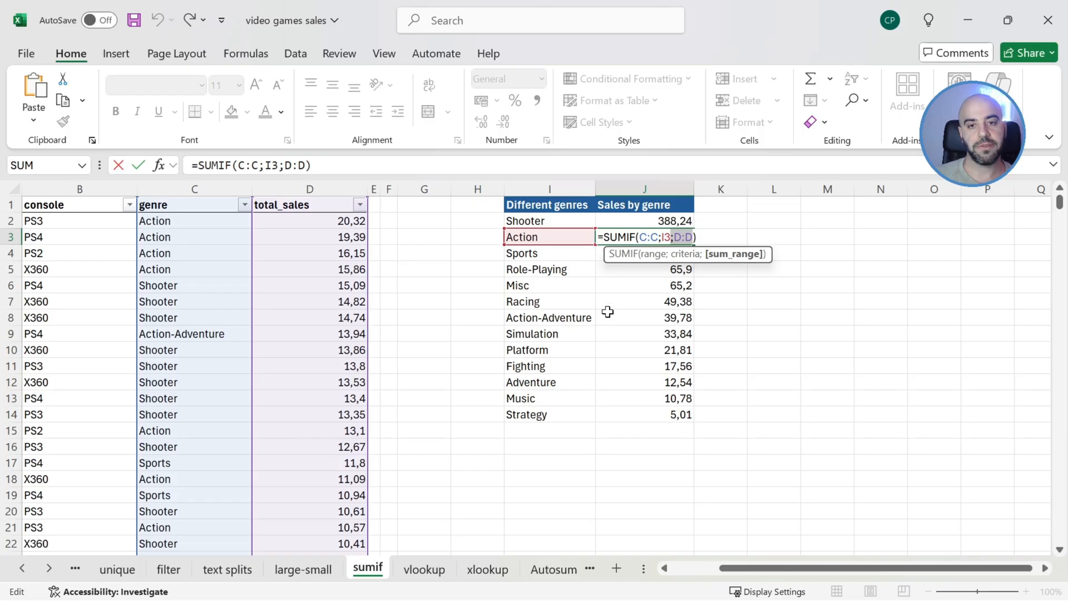
drag(659, 238, 639, 237)
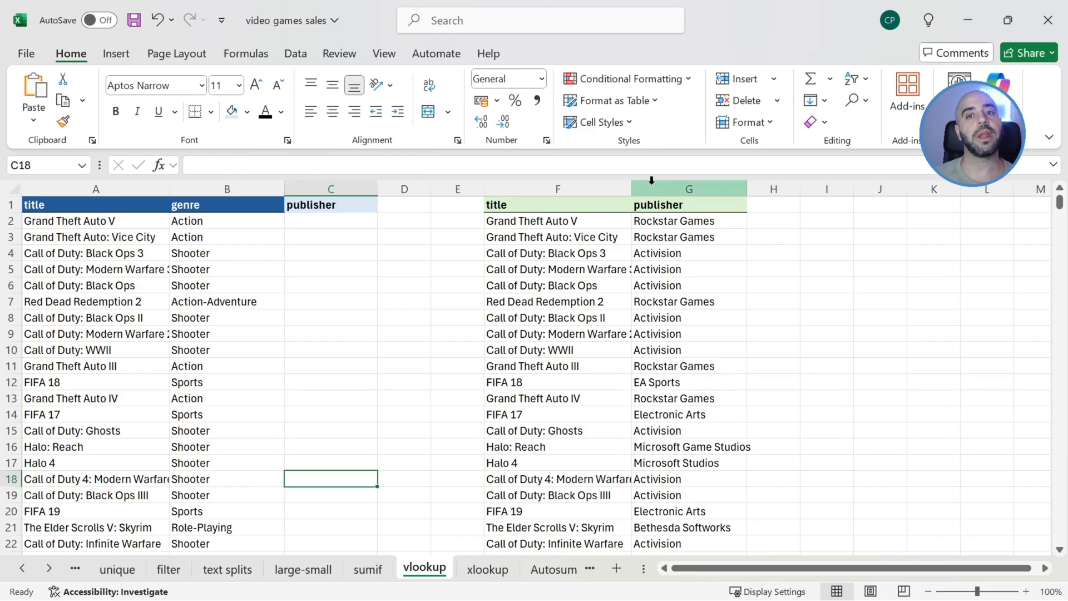
On the vlookup sheet, compare the titles in column A and the empty publisher column C with the title and publisher table in columns F and G.
click(652, 180)
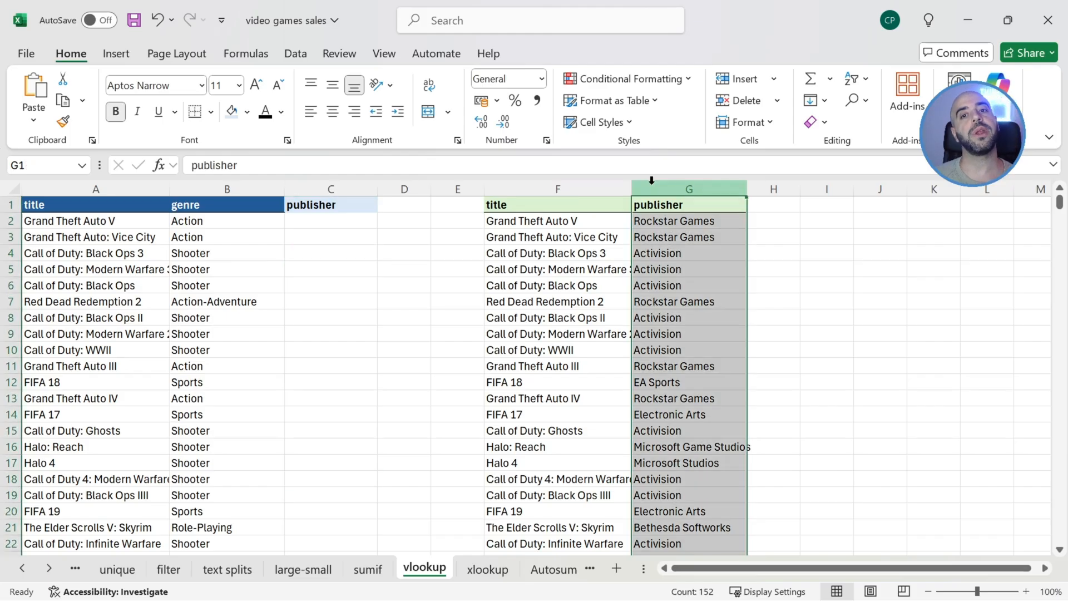
click(349, 182)
click(334, 220)
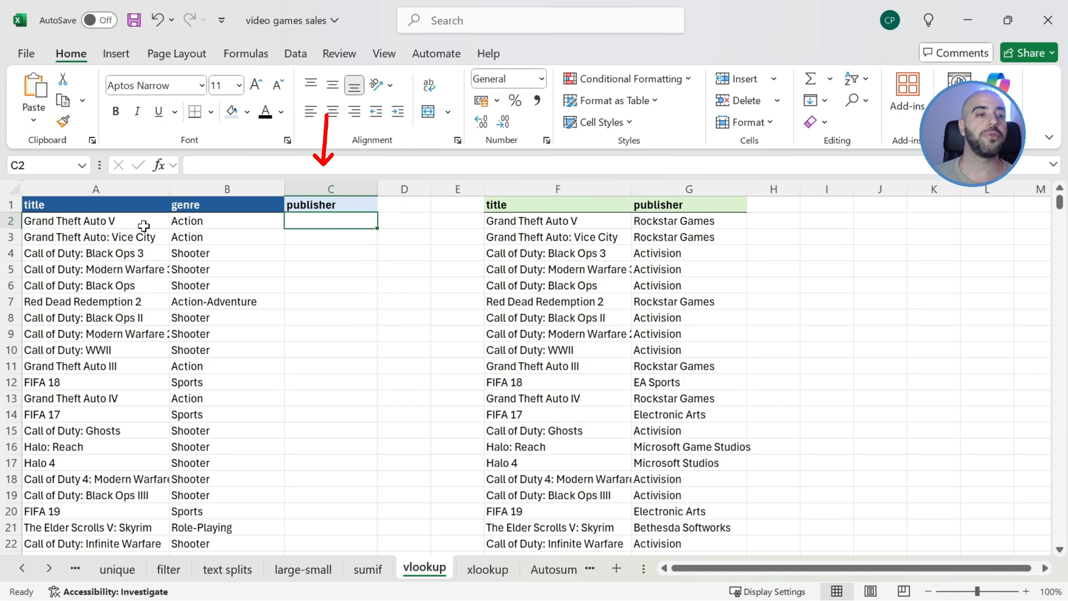
click(116, 225)
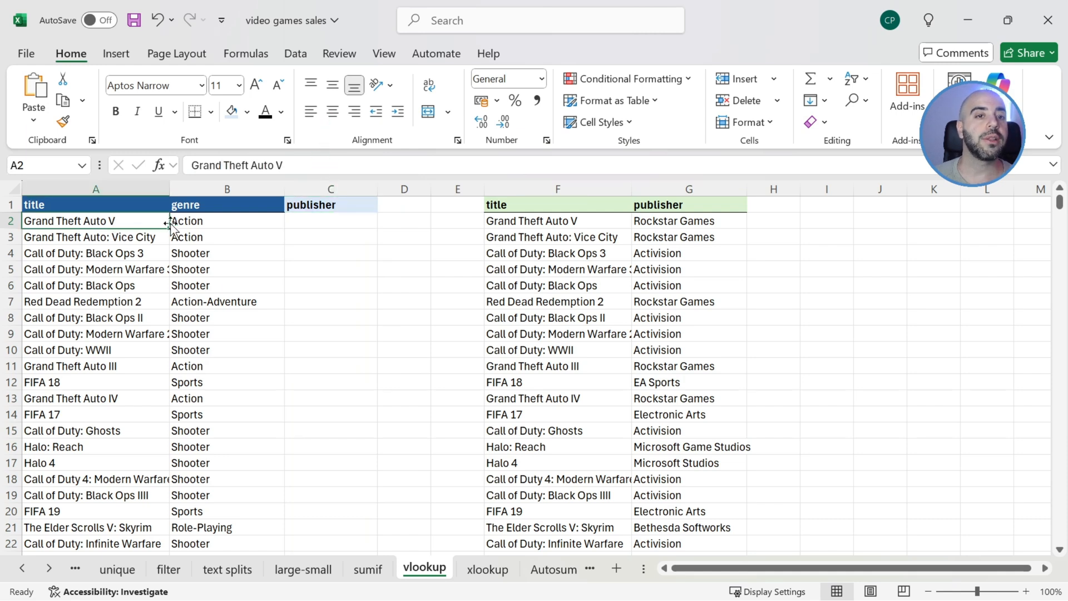
click(326, 222)
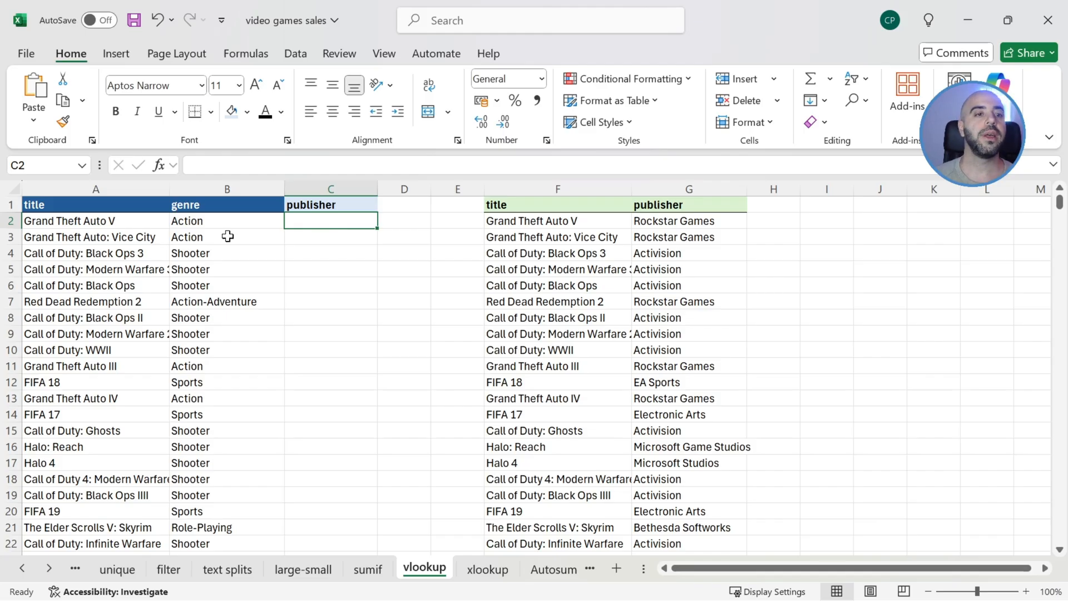
click(99, 222)
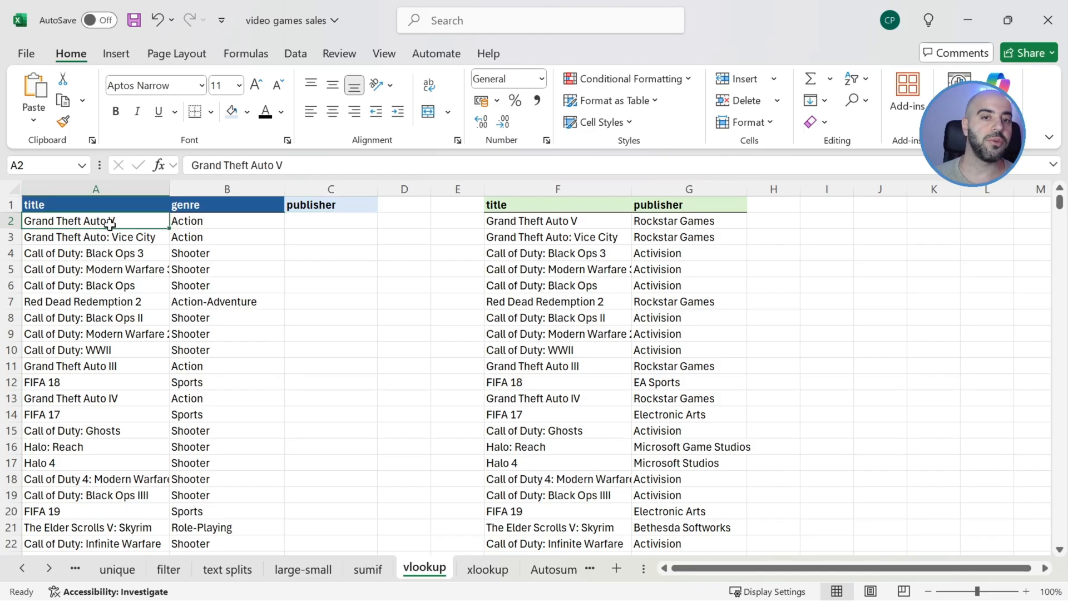
click(532, 227)
drag(531, 227, 690, 510)
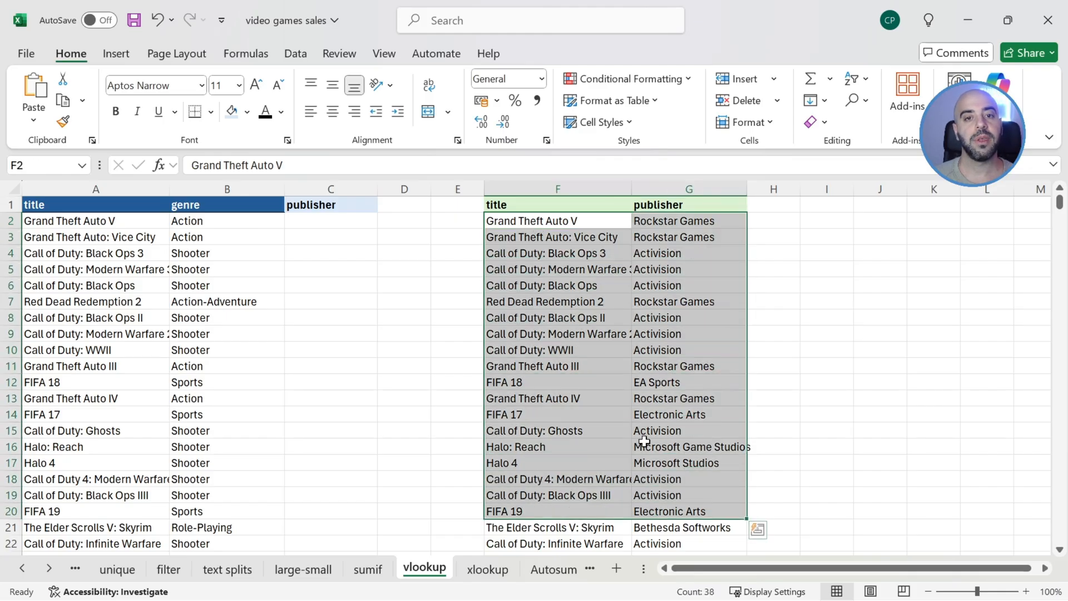
click(514, 285)
click(560, 188)
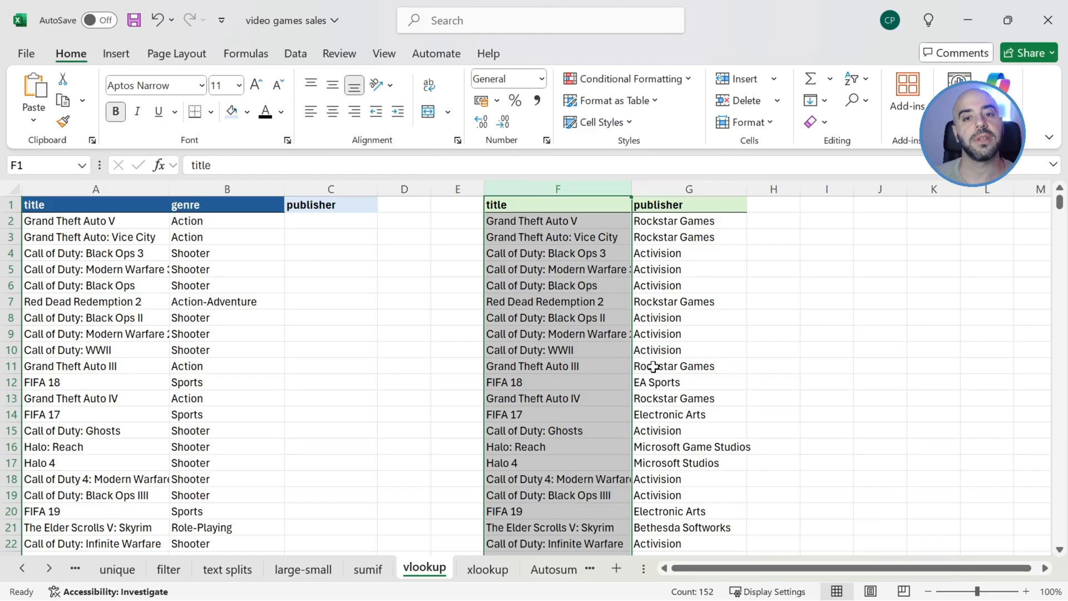
click(565, 309)
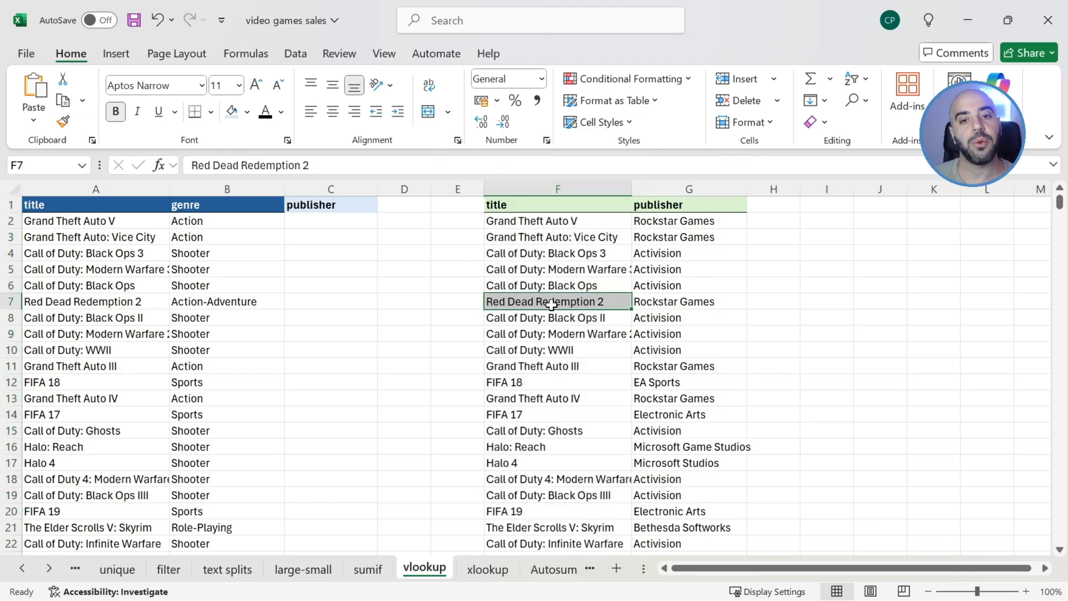
click(672, 301)
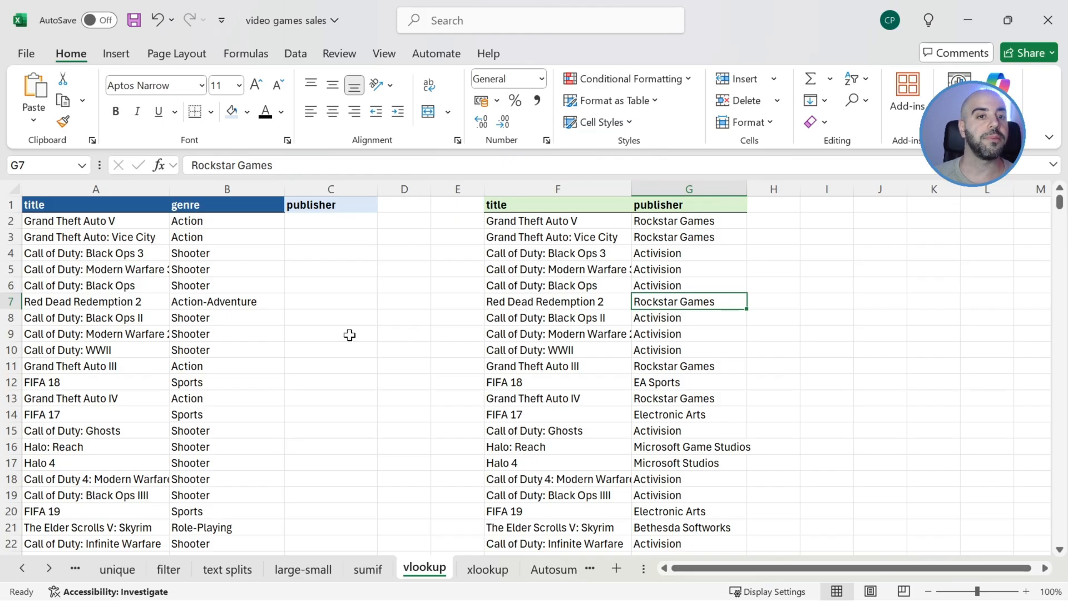
Enter =VLOOKUP(A2;F:G;2;FALSE) in C2 to return the publisher of Grand Theft Auto V with an exact match.
click(331, 221)
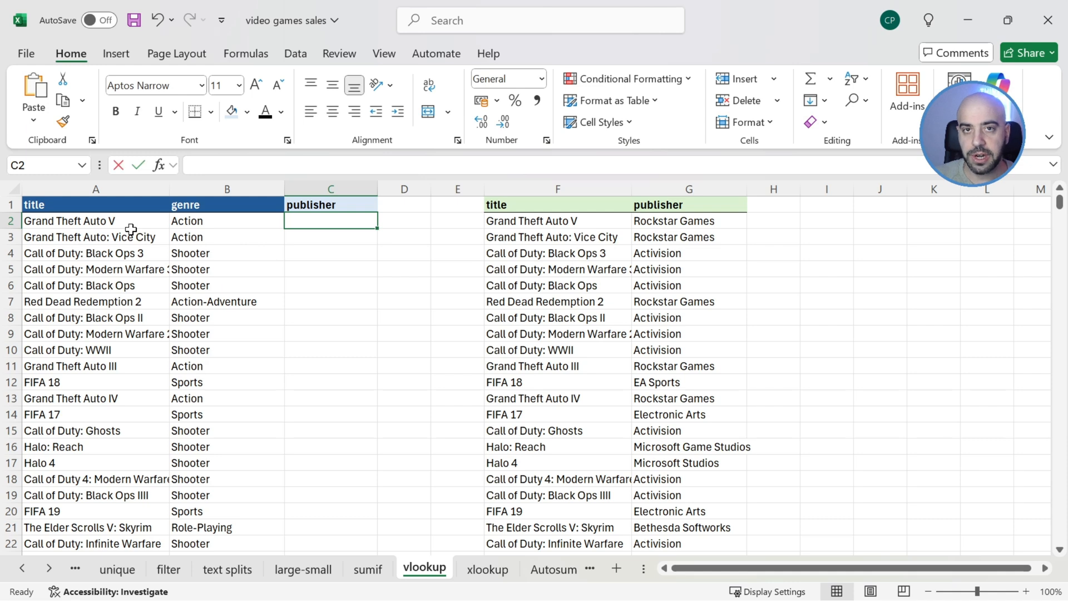
text(=vlook)
key(Tab)
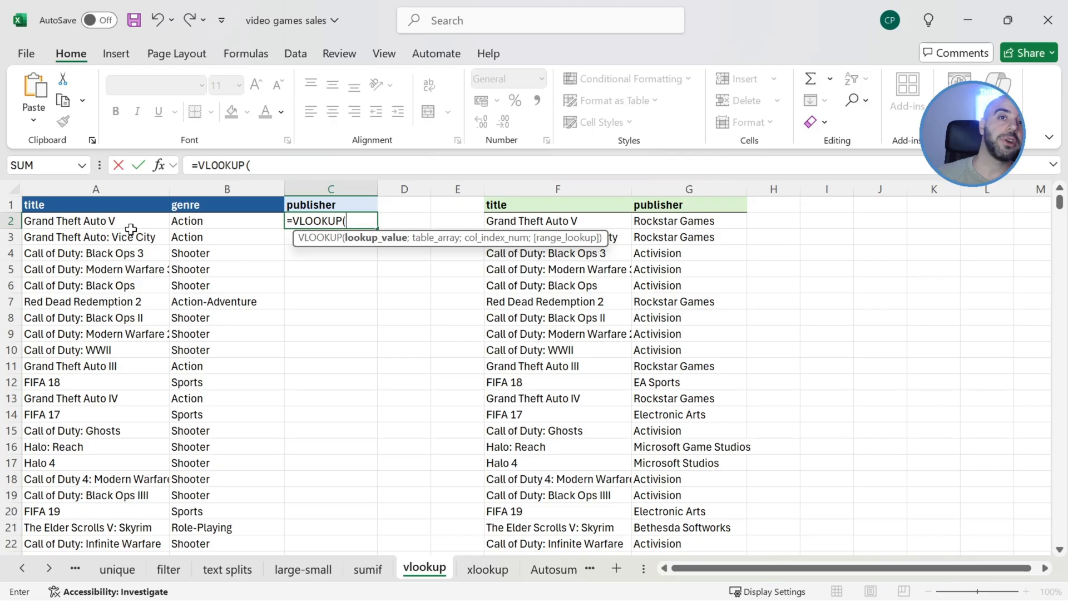
click(118, 221)
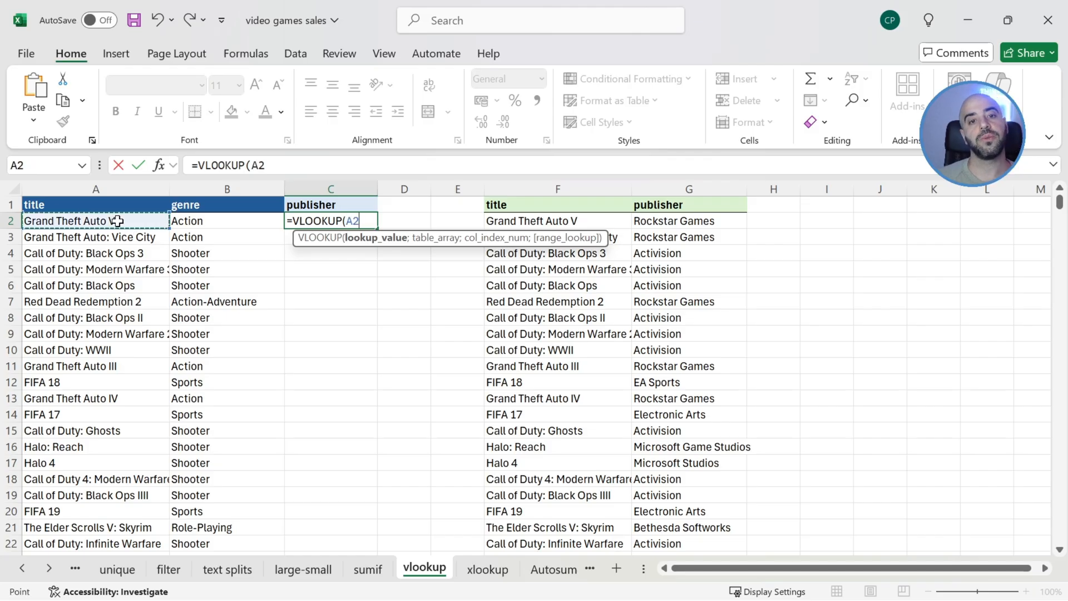
text(;)
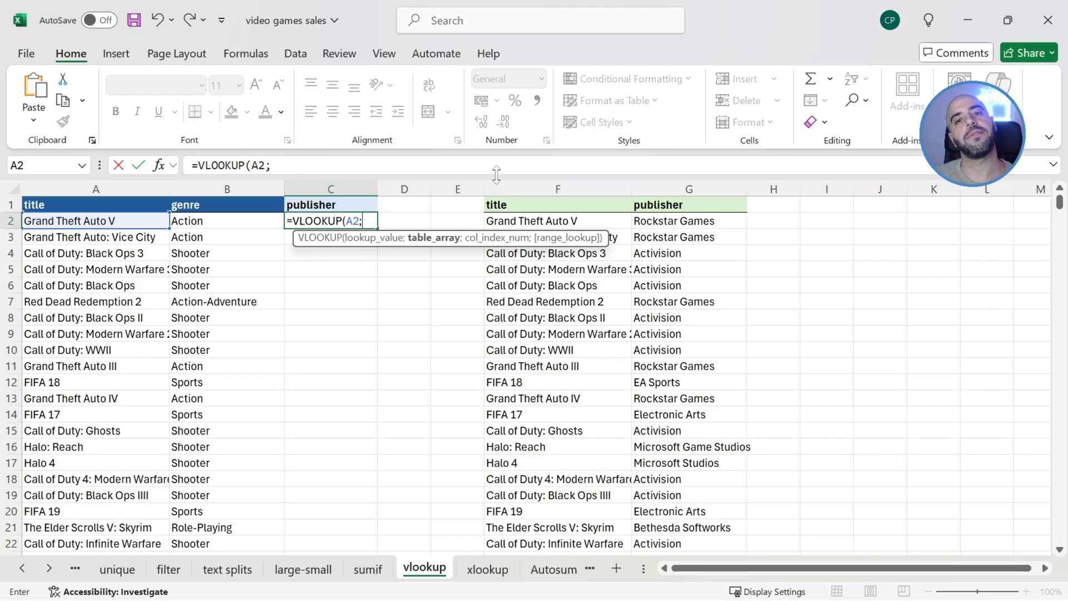
drag(531, 179, 661, 184)
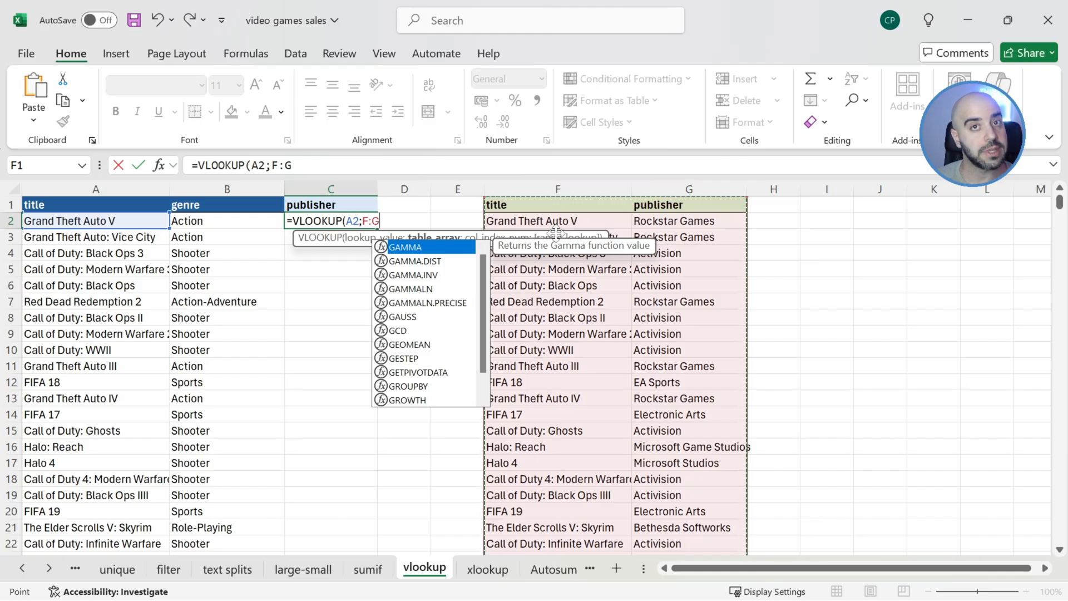
text(;)
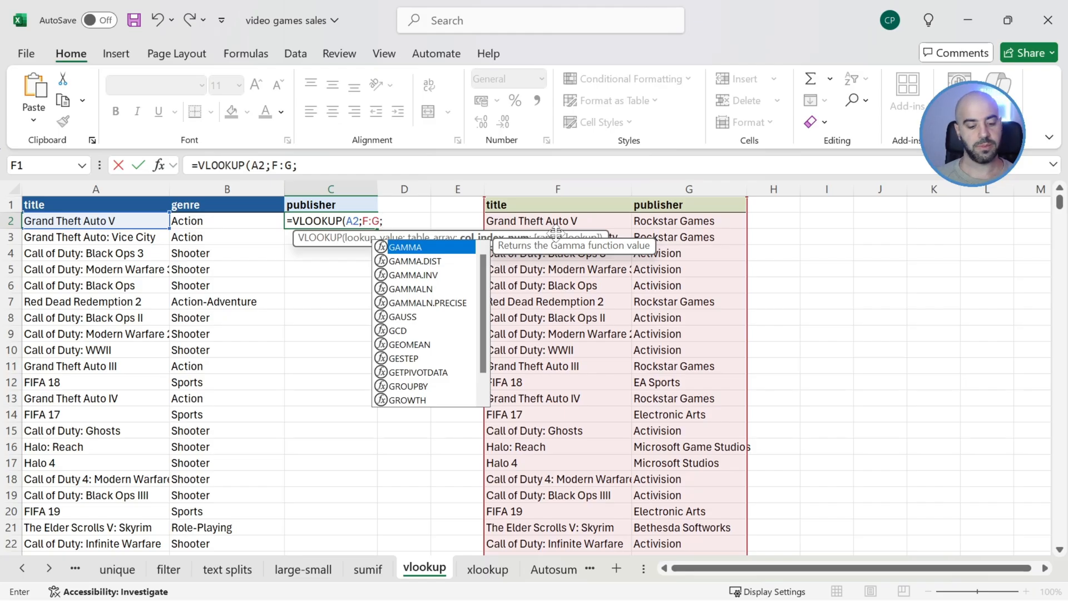
text(2)
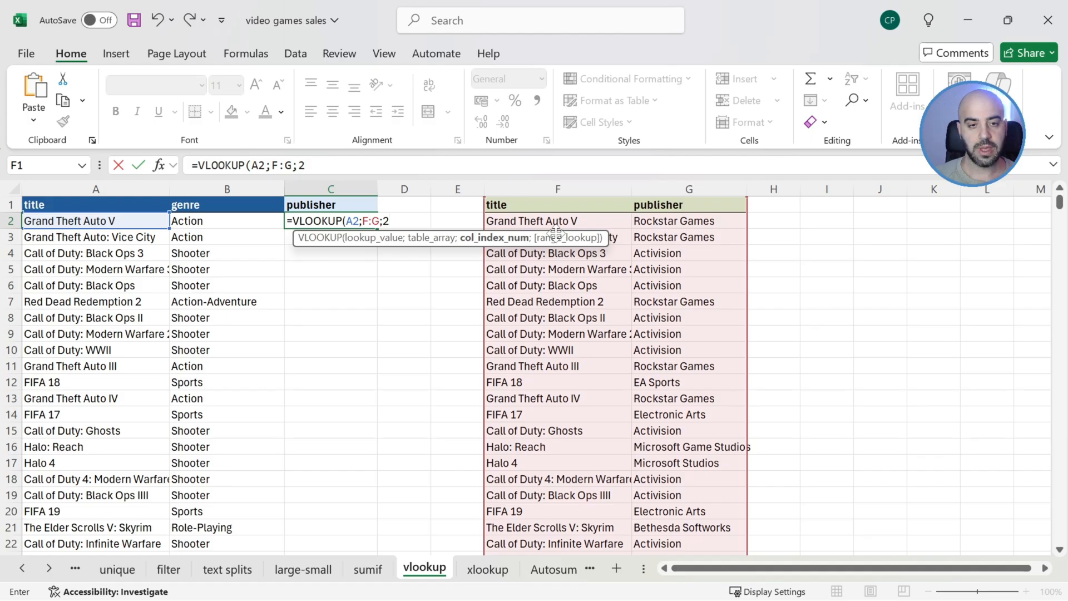
text(;)
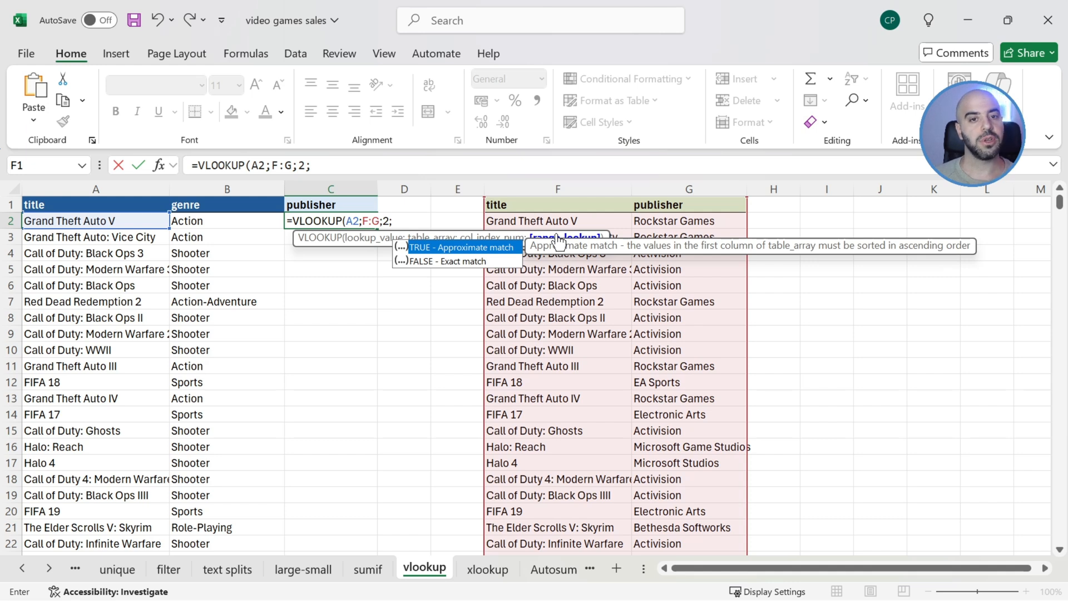
key(Down)
key(Tab)
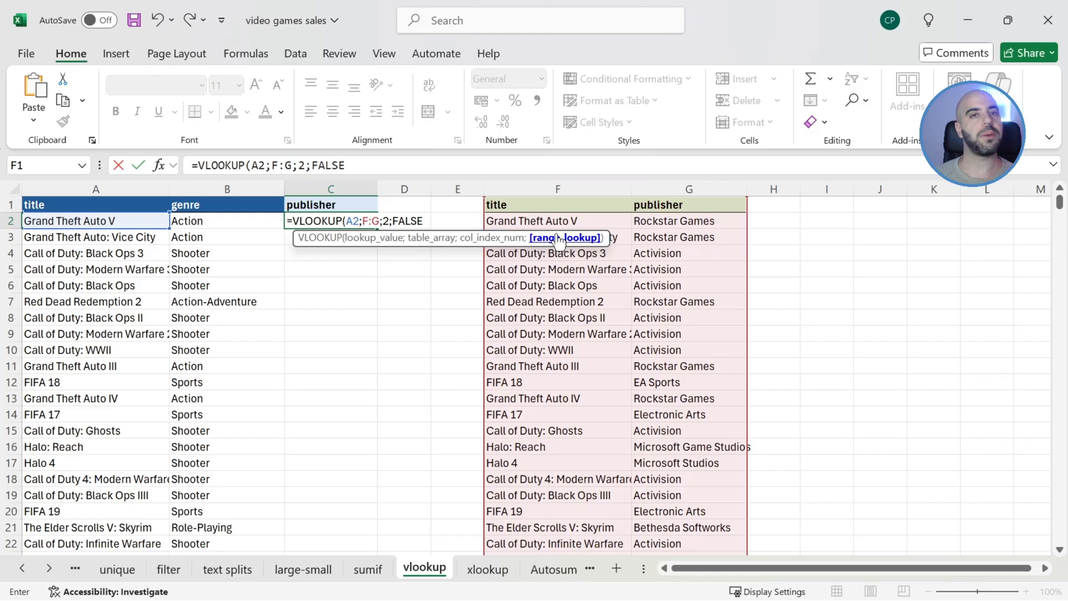
text())
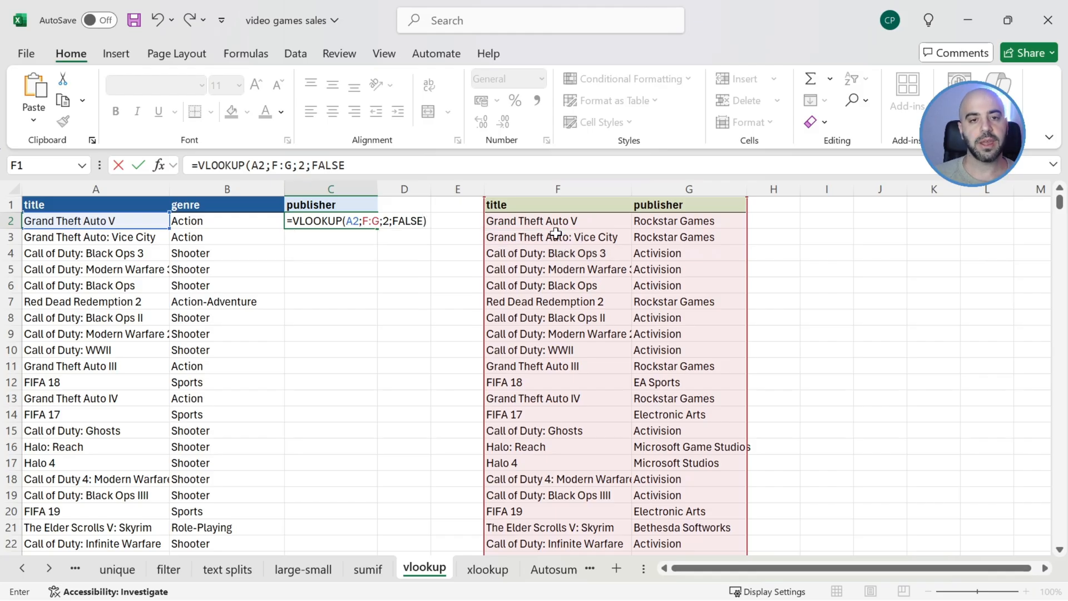
key(Return)
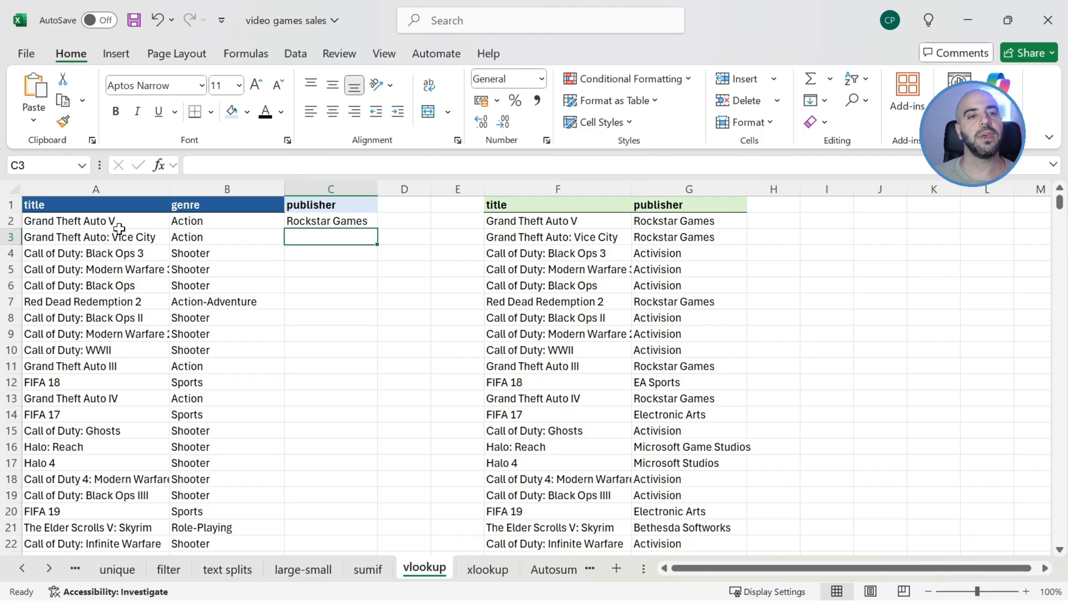
Check the C2 result against F2:G2, and fill the VLOOKUP formula from C2 down the publisher column through row 22.
click(334, 225)
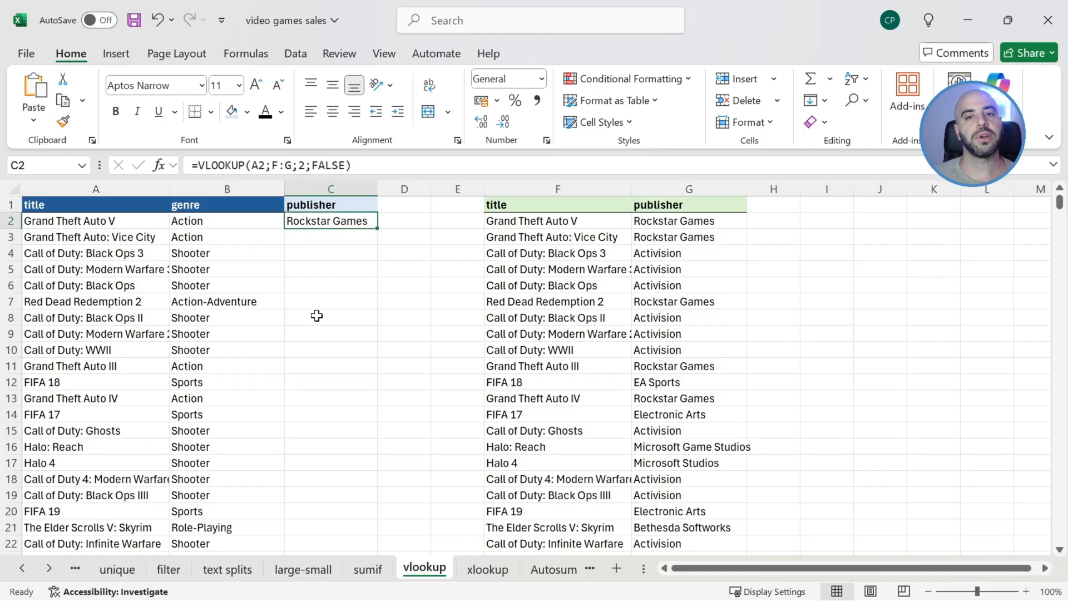
drag(564, 222, 690, 223)
click(352, 228)
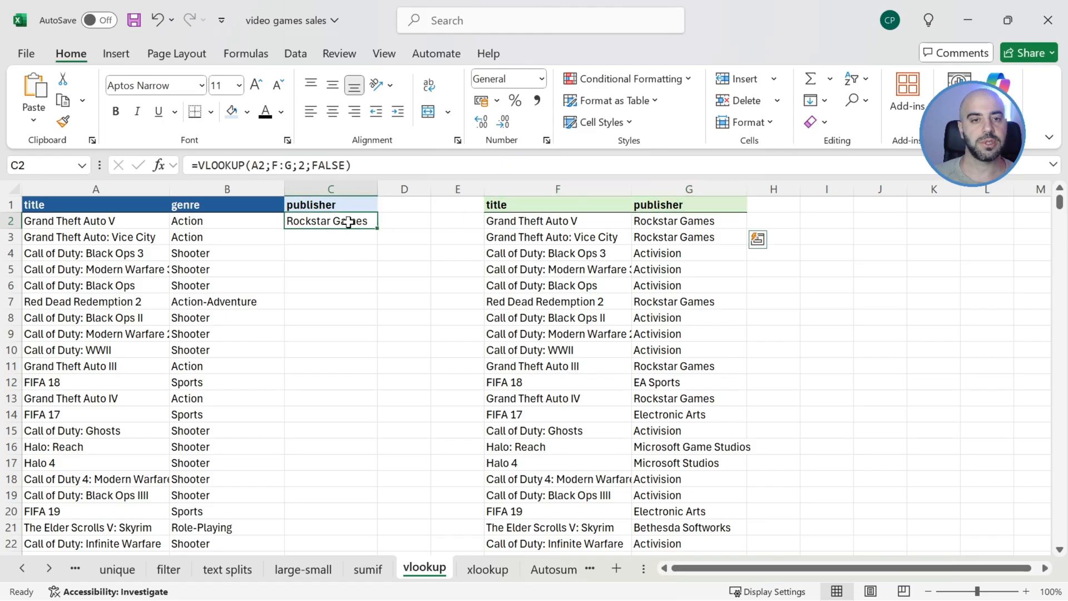
drag(377, 229, 360, 541)
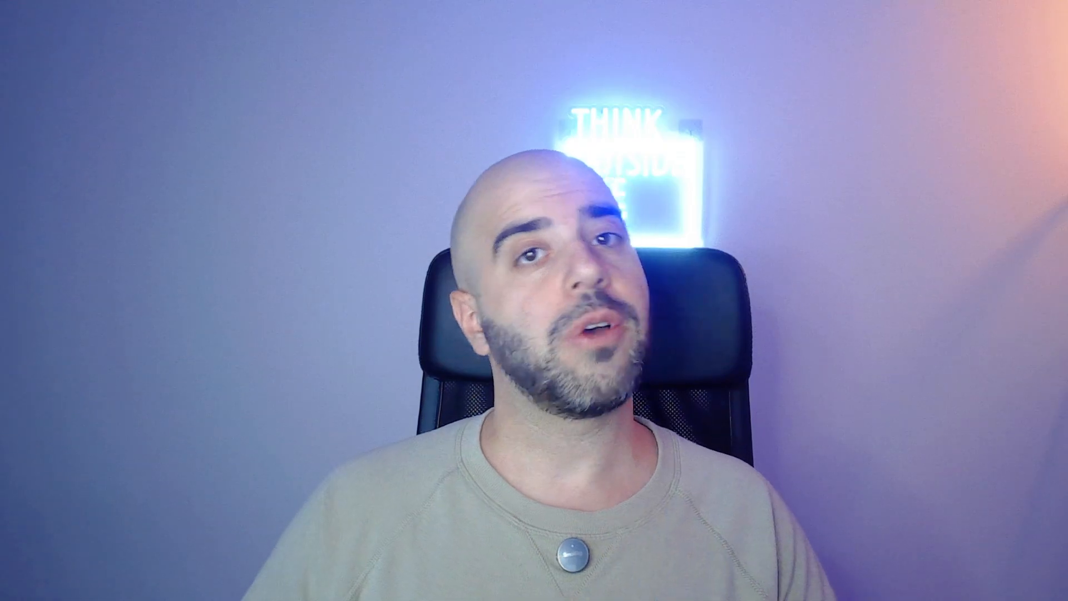